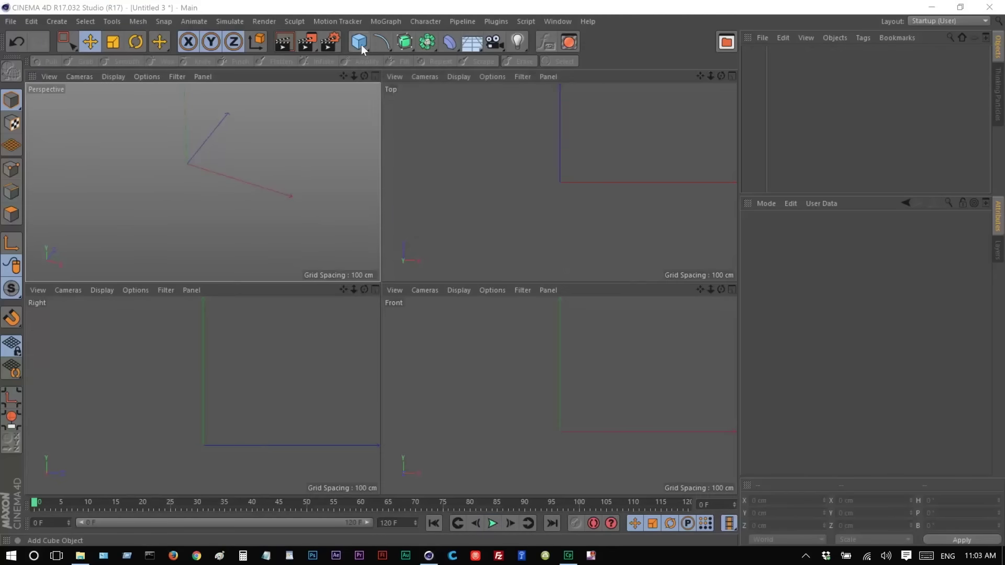
Add a plane primitive and set its width and height to 800 cm.
click(360, 44)
click(472, 83)
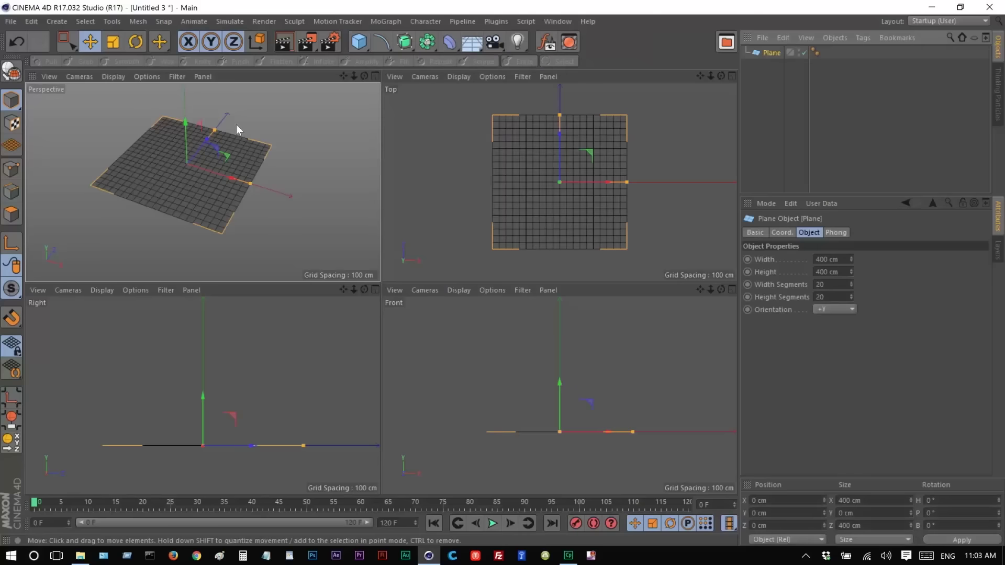
drag(841, 259, 762, 247)
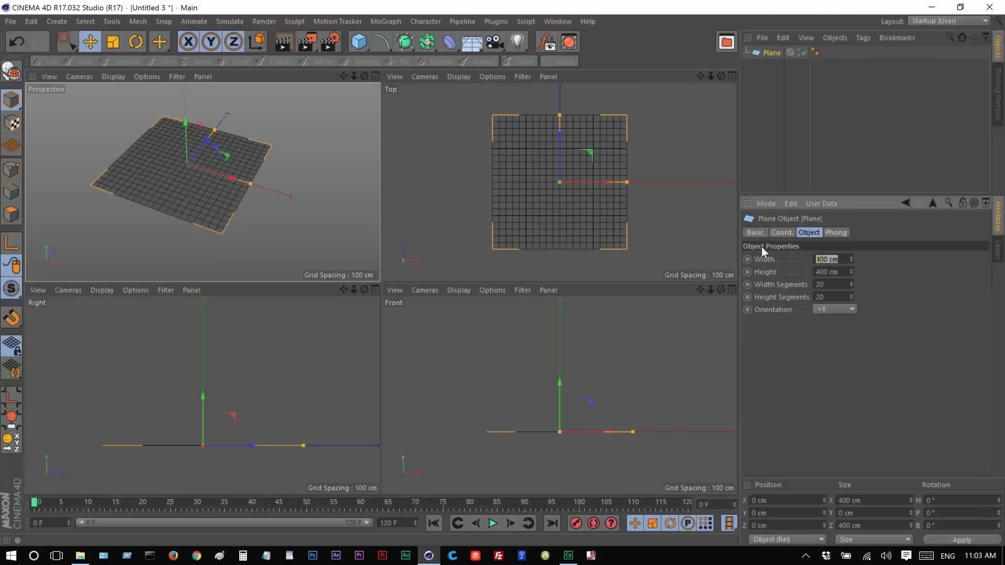
text(800)
drag(841, 272, 787, 266)
text(8)
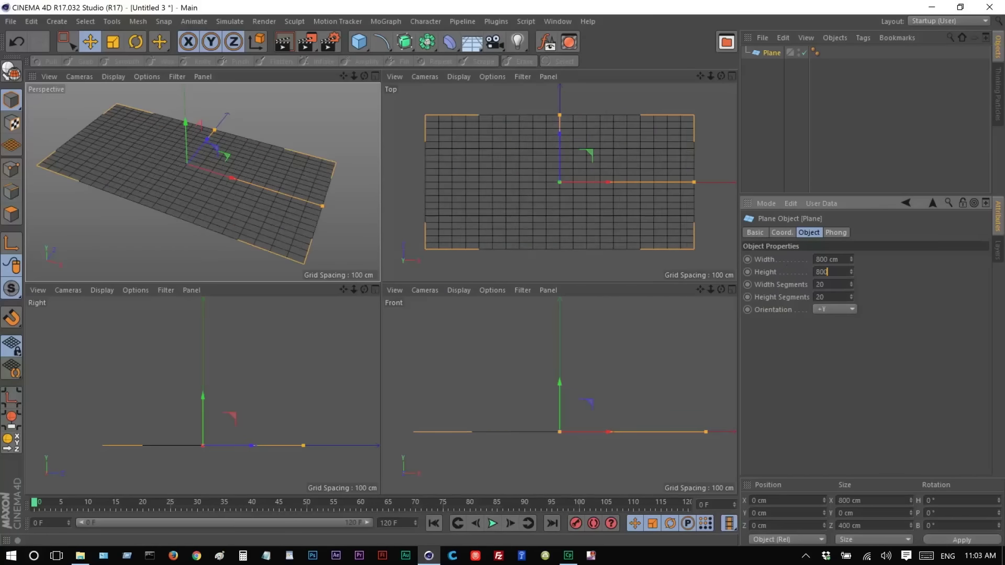
text(00)
key(Tab)
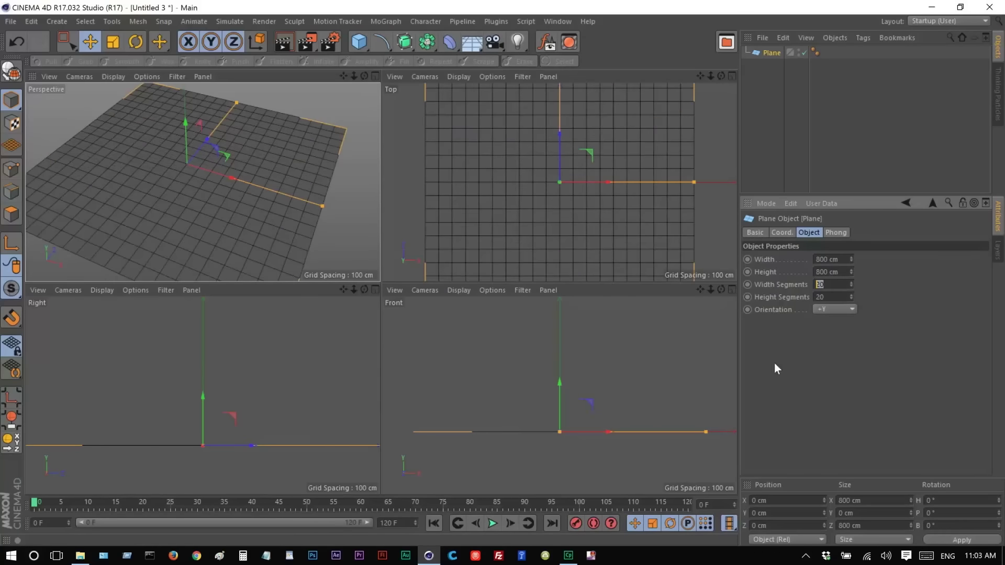
Set the plane's width segments and height segments to 80 each.
text(80)
key(Tab)
text(80)
key(Tab)
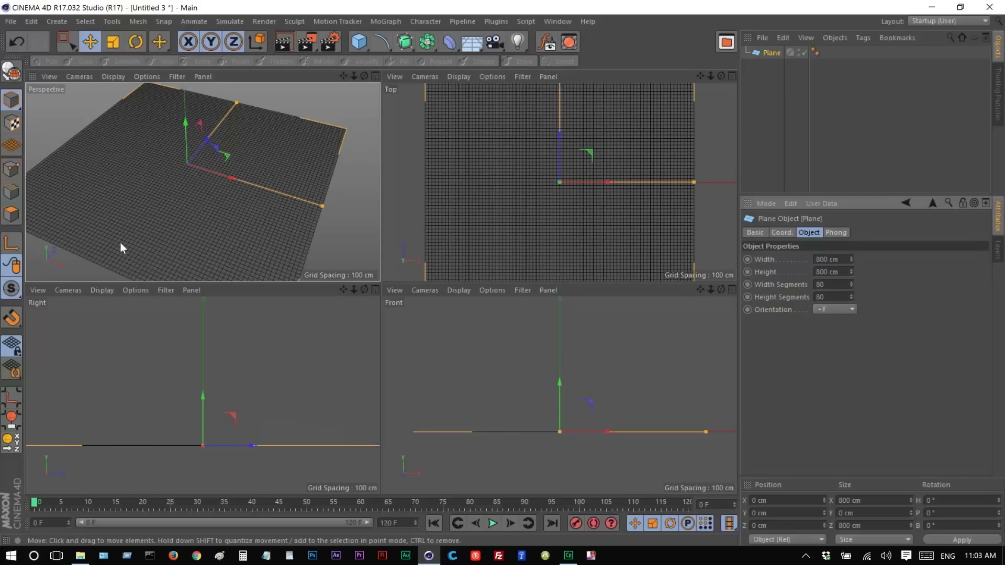
Set the plane's width segments to 1.
double_click(827, 284)
text(1)
key(Return)
Tilt the plane about 16.4° in the front view and set its width segments to 80.
key(r)
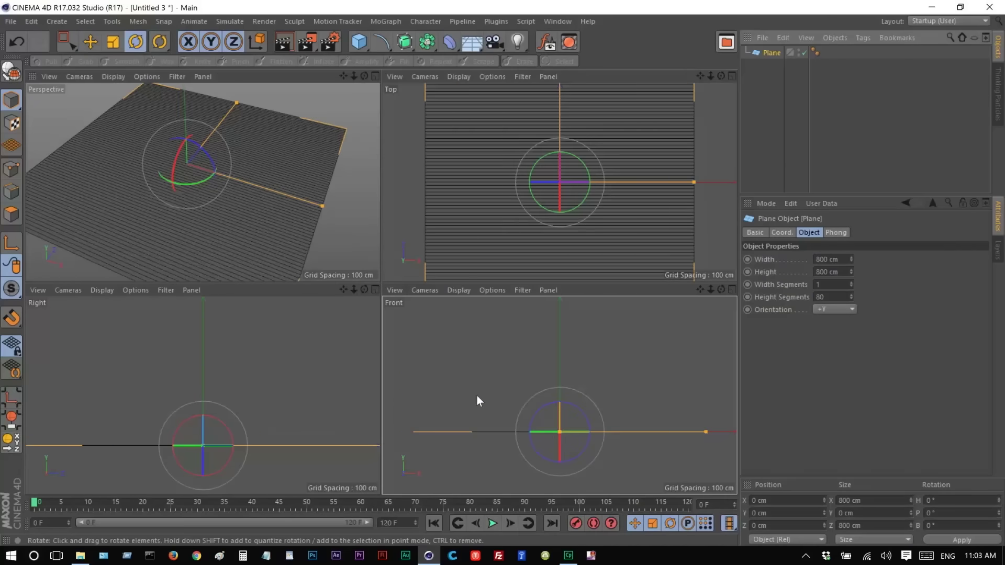
drag(578, 410, 586, 414)
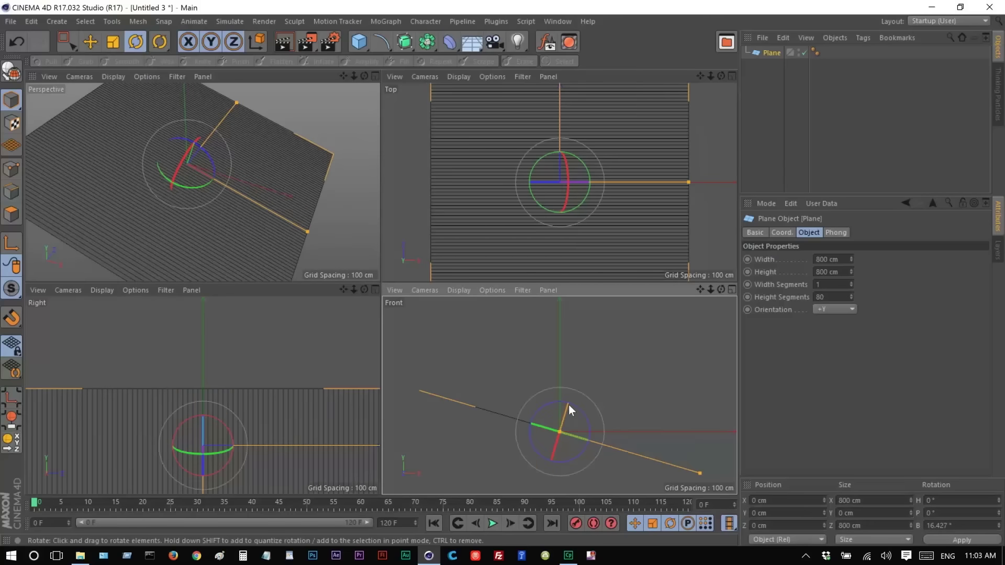
click(376, 76)
drag(710, 76, 726, 77)
click(830, 284)
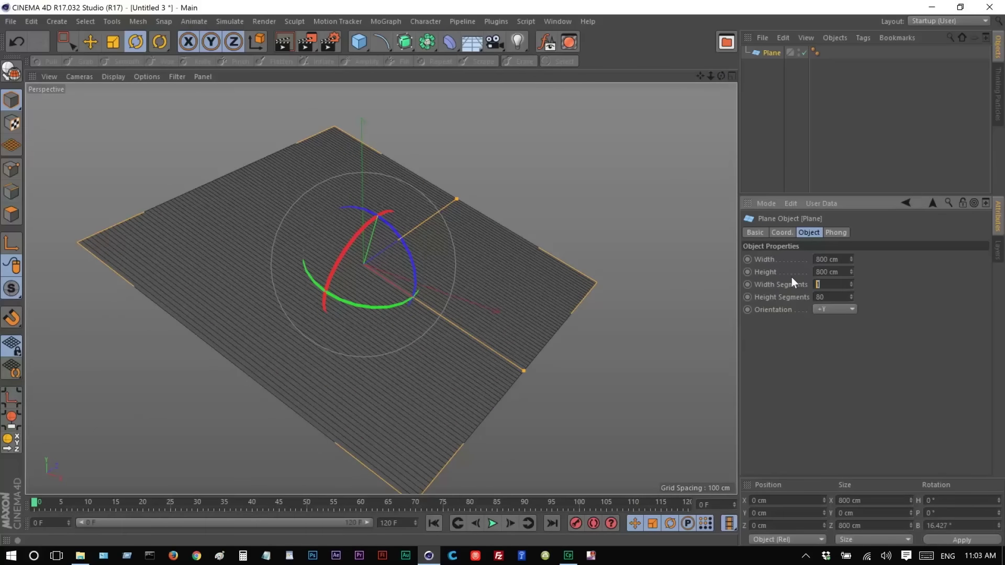
text(80)
key(Return)
click(672, 218)
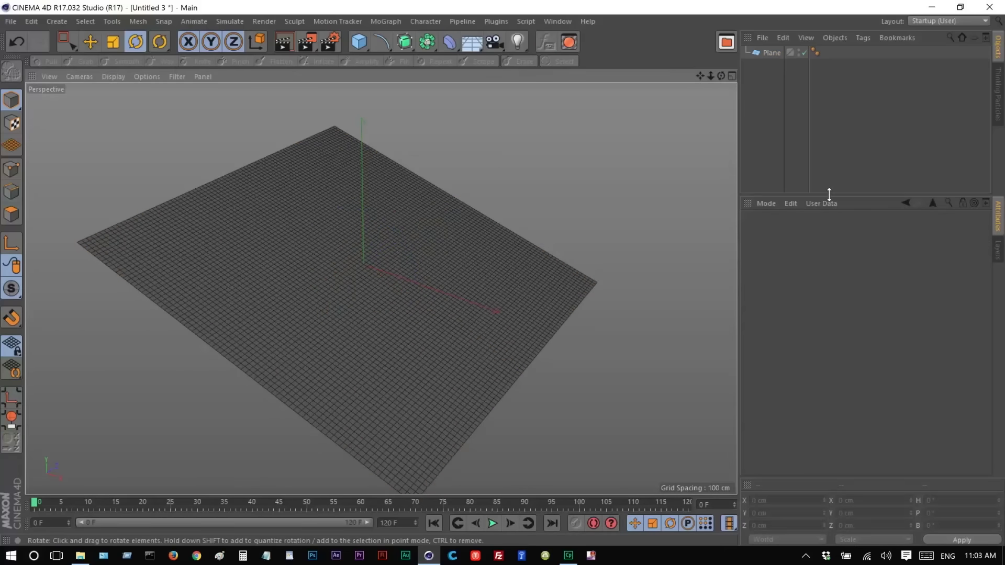
Add a Displacer deformer as a child of the plane and assign it a Noise shader.
drag(721, 77, 736, 72)
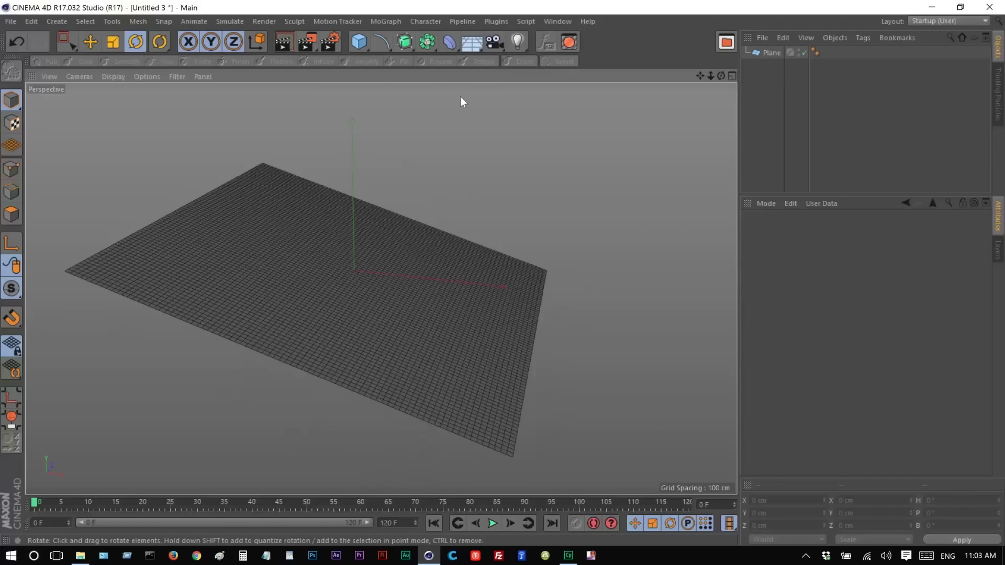
click(448, 43)
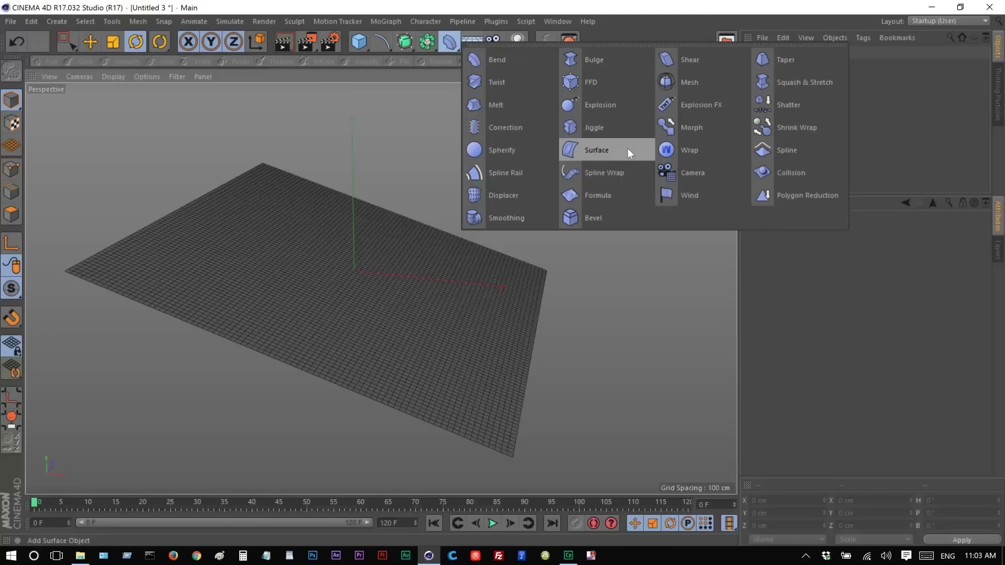
click(519, 195)
drag(784, 52, 777, 66)
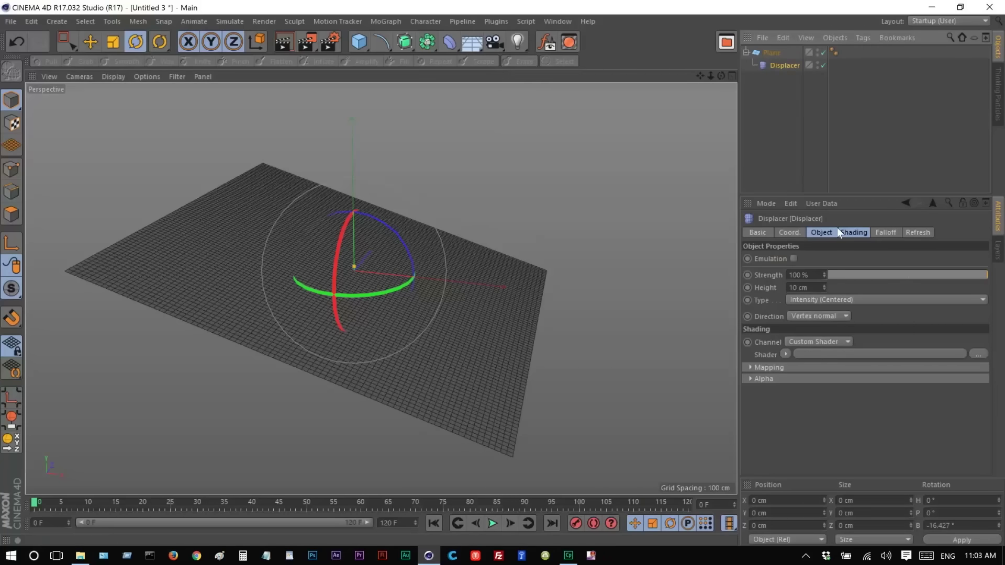
click(787, 354)
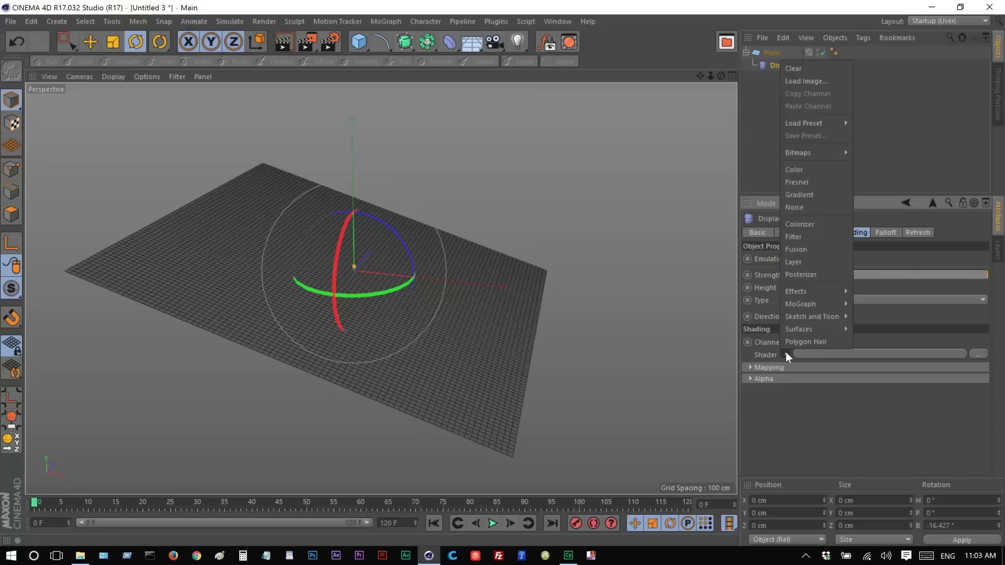
click(831, 209)
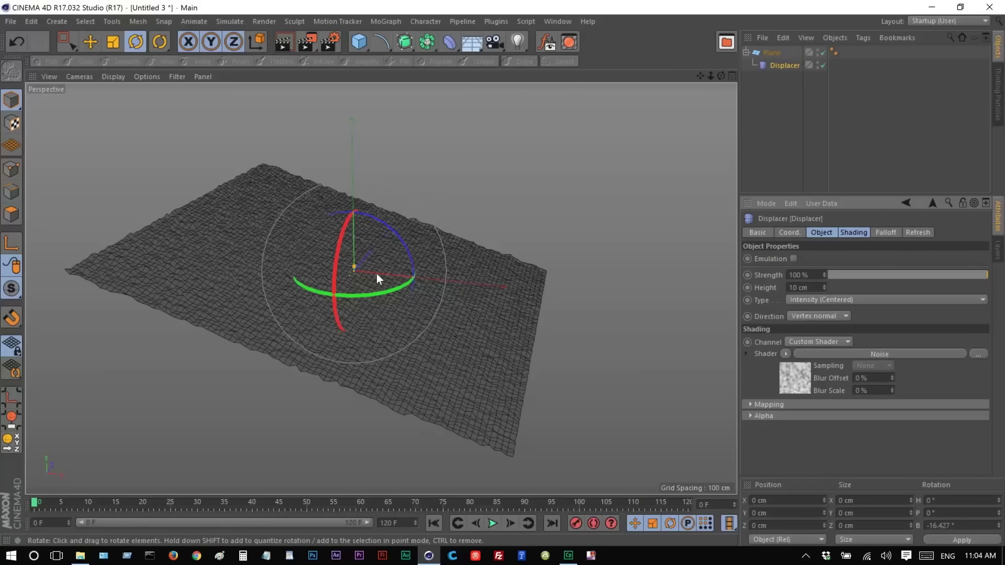
Try the Mod Noise and Gaseous types in the displacer's Noise shader and settle on Turbulence.
click(920, 355)
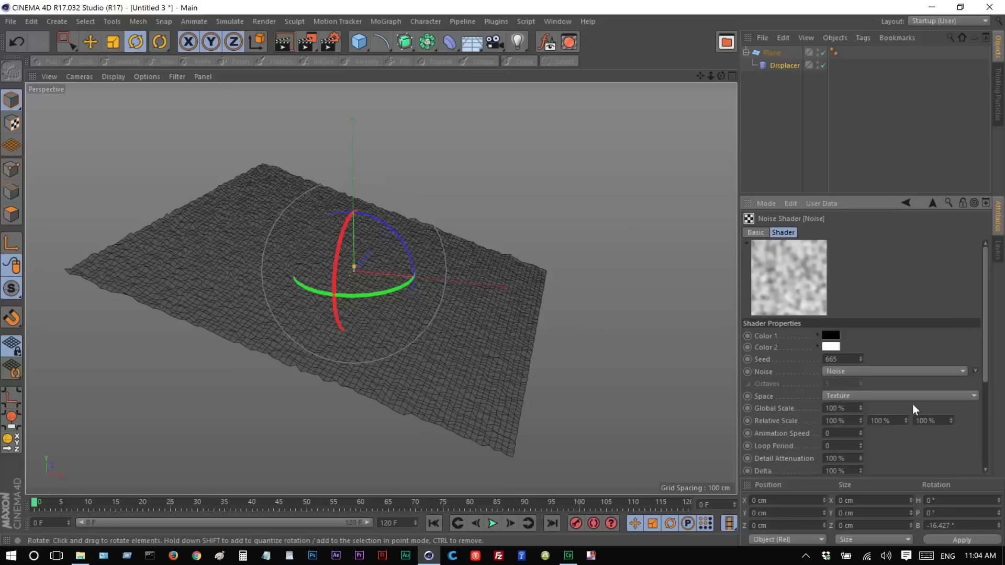
click(875, 371)
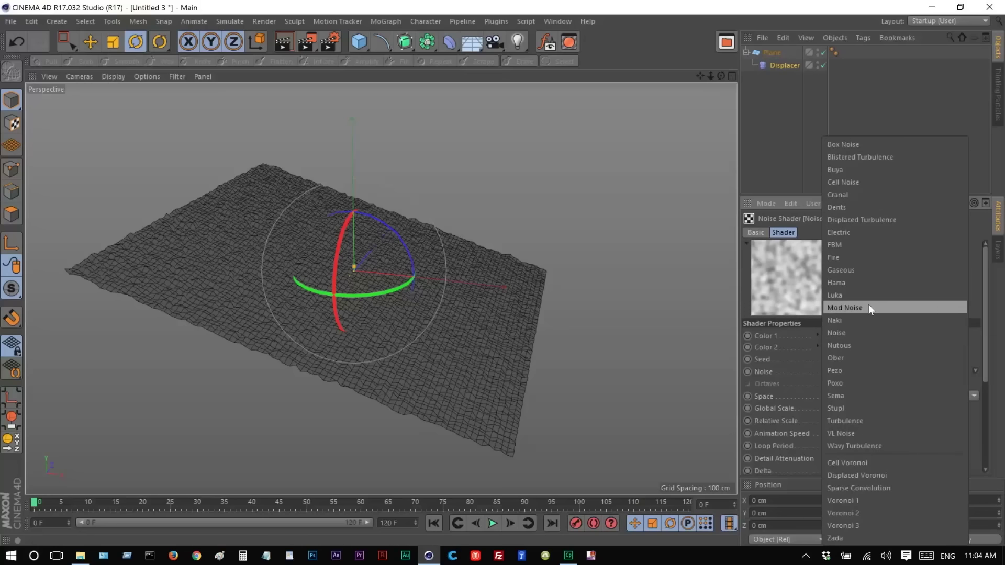
click(869, 307)
click(879, 371)
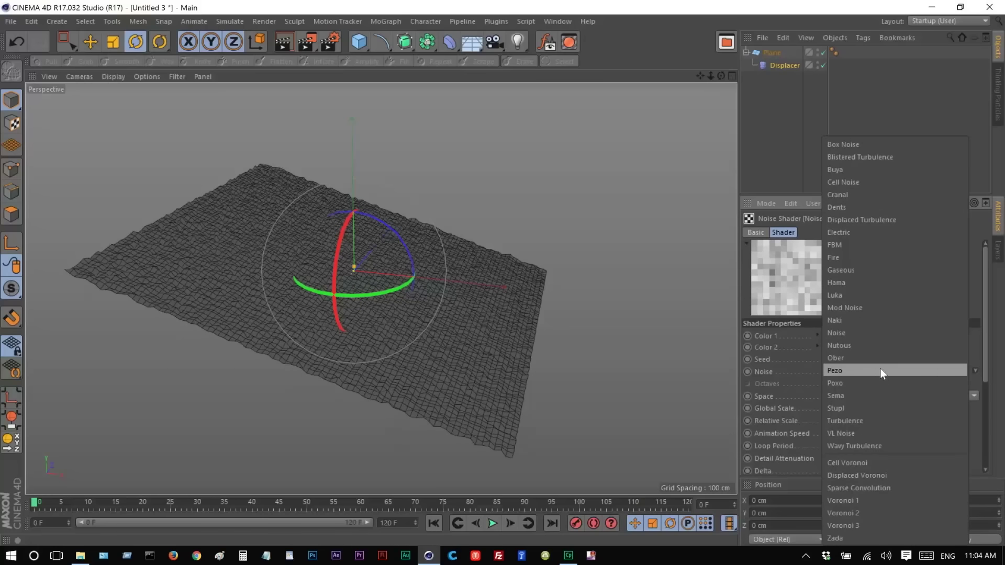
click(885, 273)
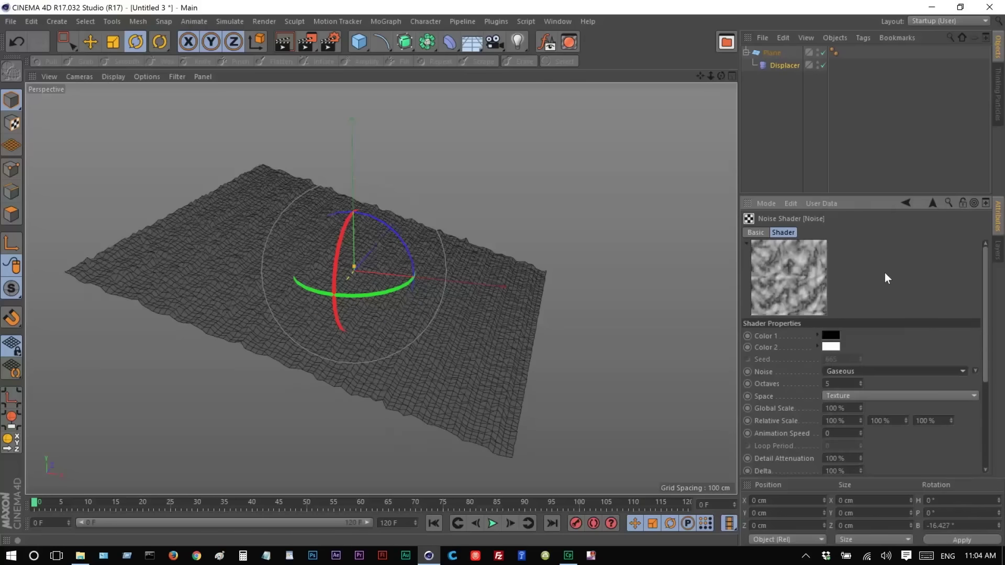
click(893, 375)
click(894, 418)
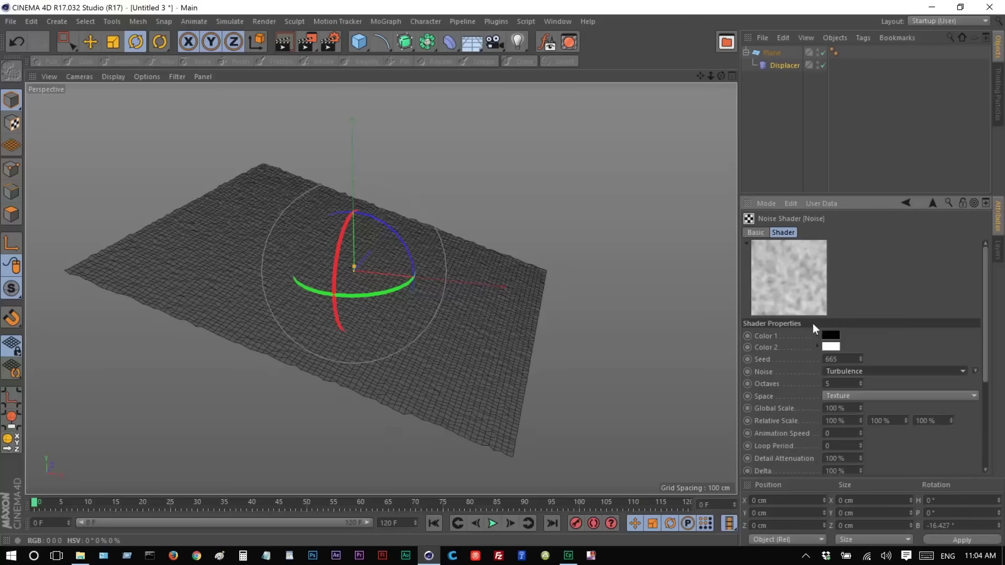
Set the noise shader's global scale to 300%.
click(837, 408)
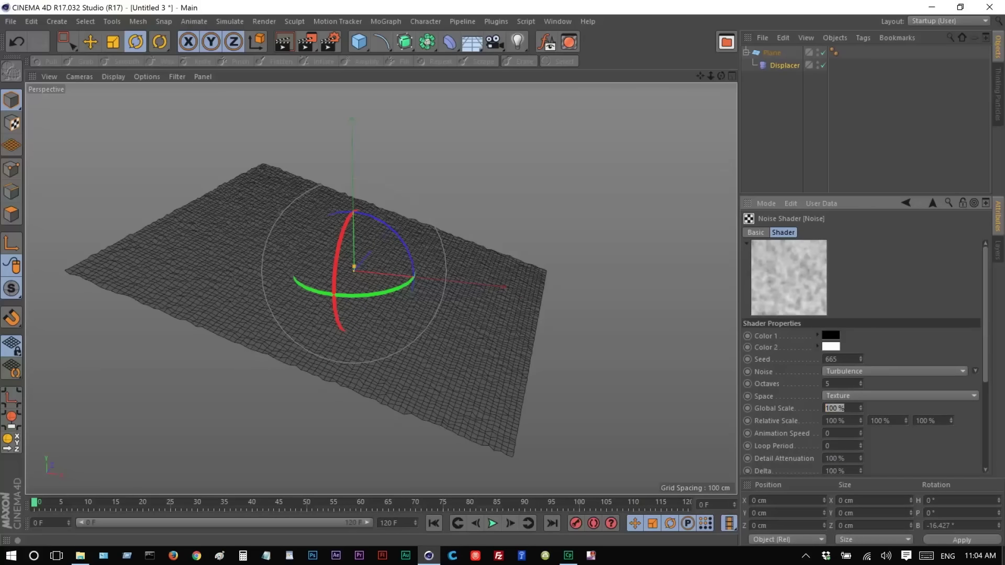
text(300)
key(Return)
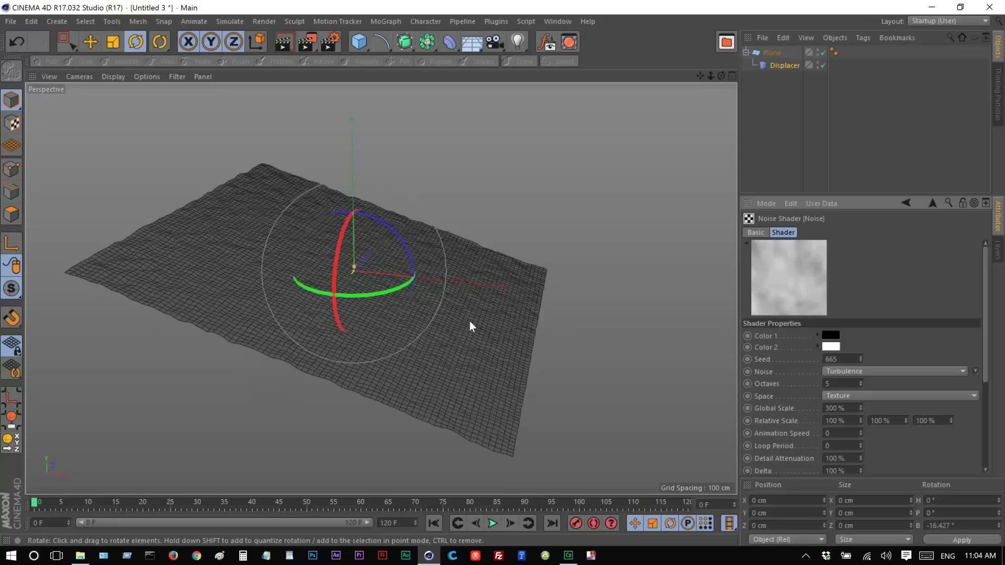
Return to the displacer's properties, try a displacement height of 40 cm, and settle on 18 cm.
click(933, 203)
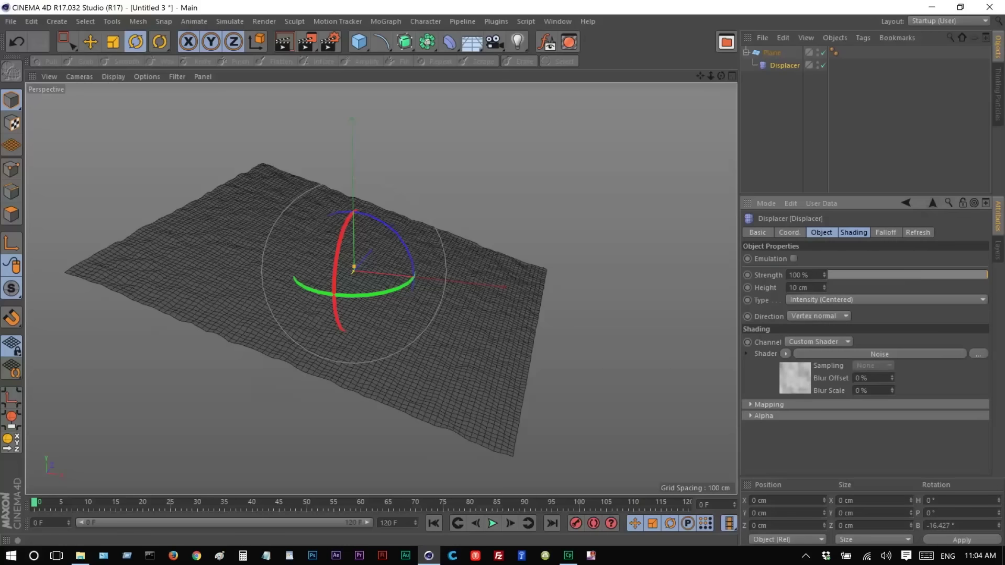
drag(810, 288, 740, 274)
text(40)
key(Return)
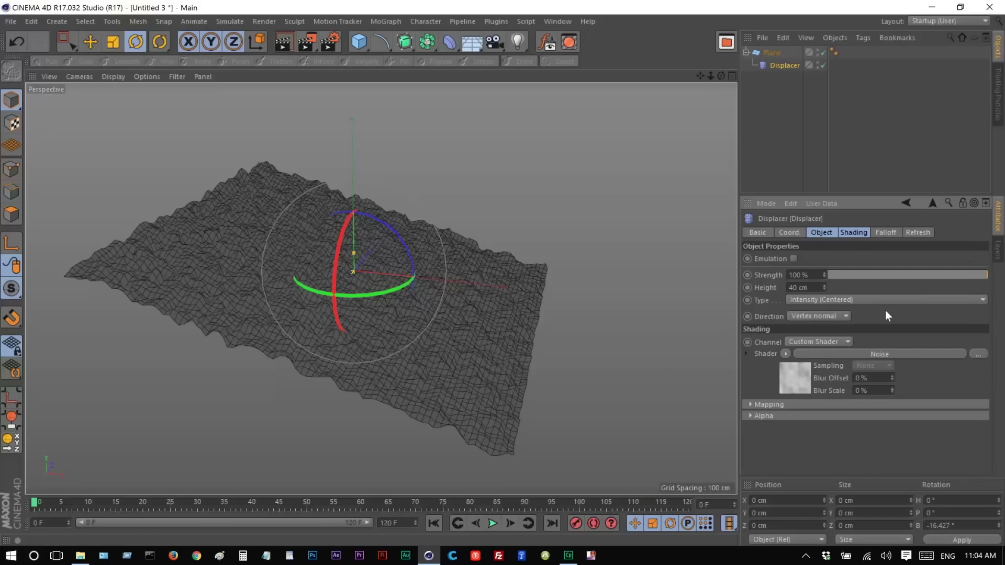
text(18)
key(Return)
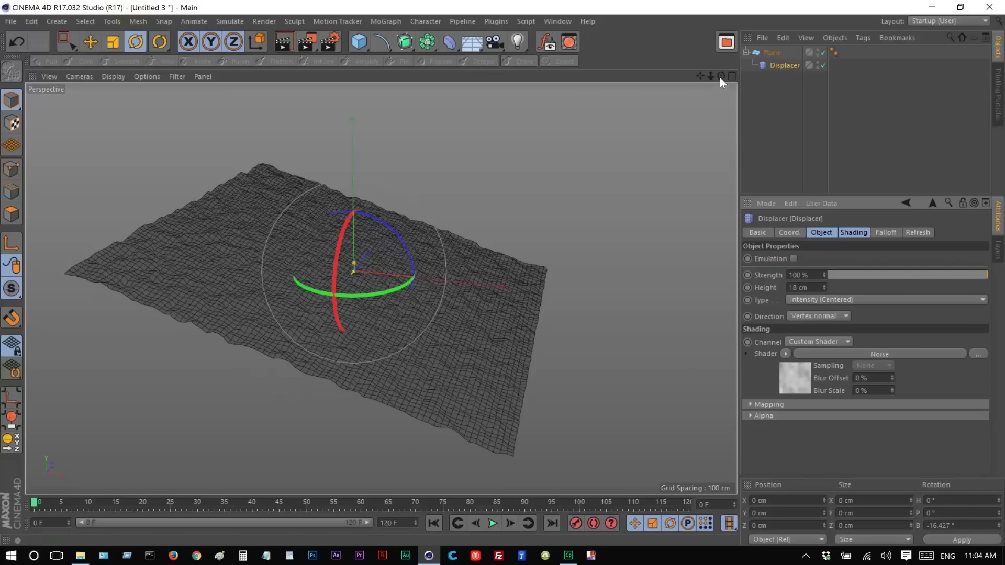
Add a sphere primitive and set its type to Hexahedron.
drag(721, 78, 644, 89)
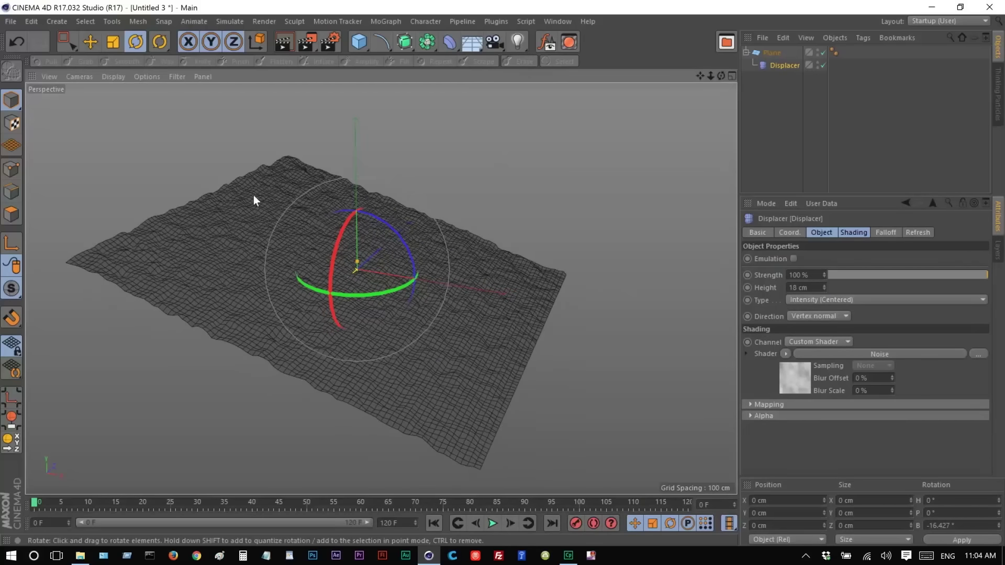
click(662, 393)
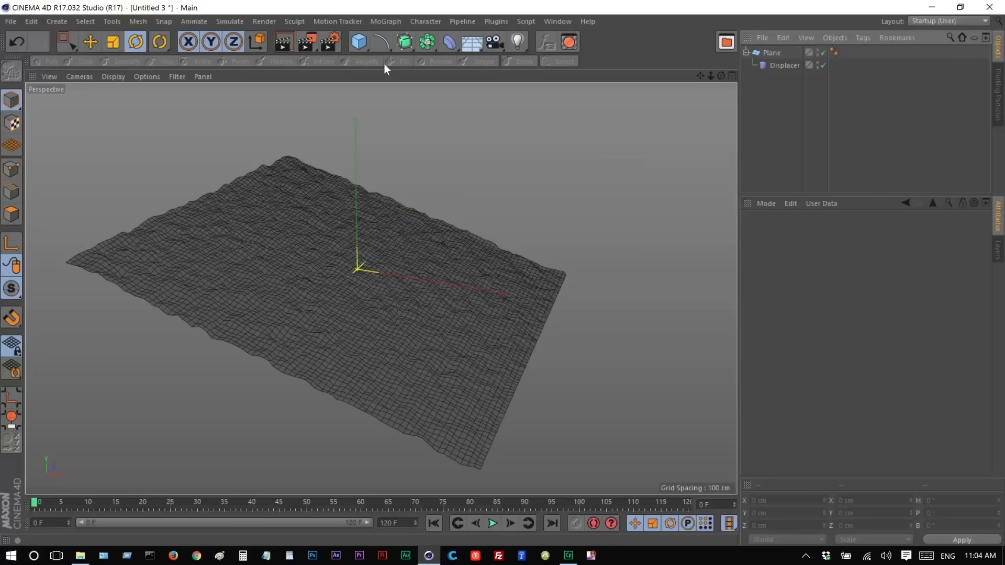
click(360, 42)
click(628, 81)
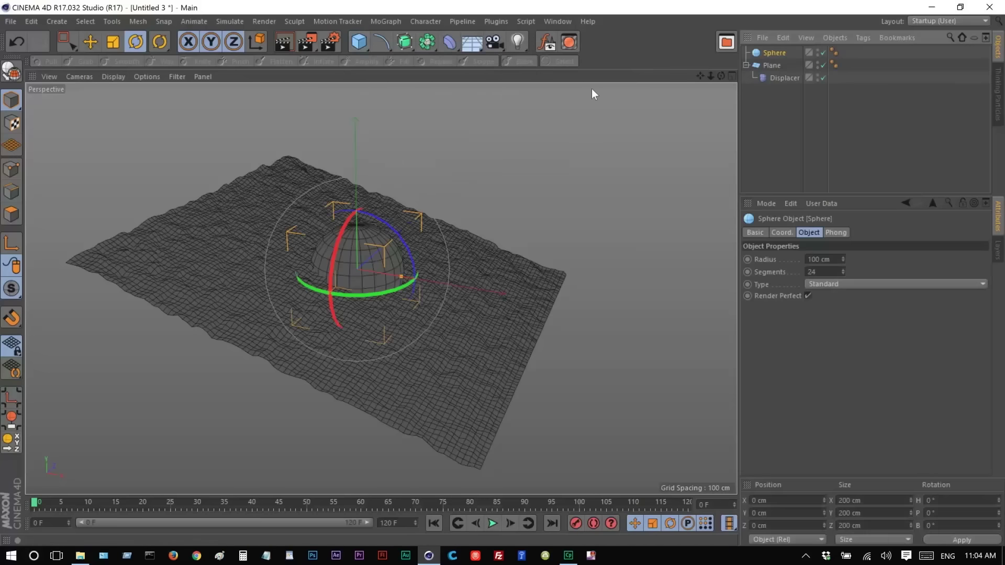
click(835, 285)
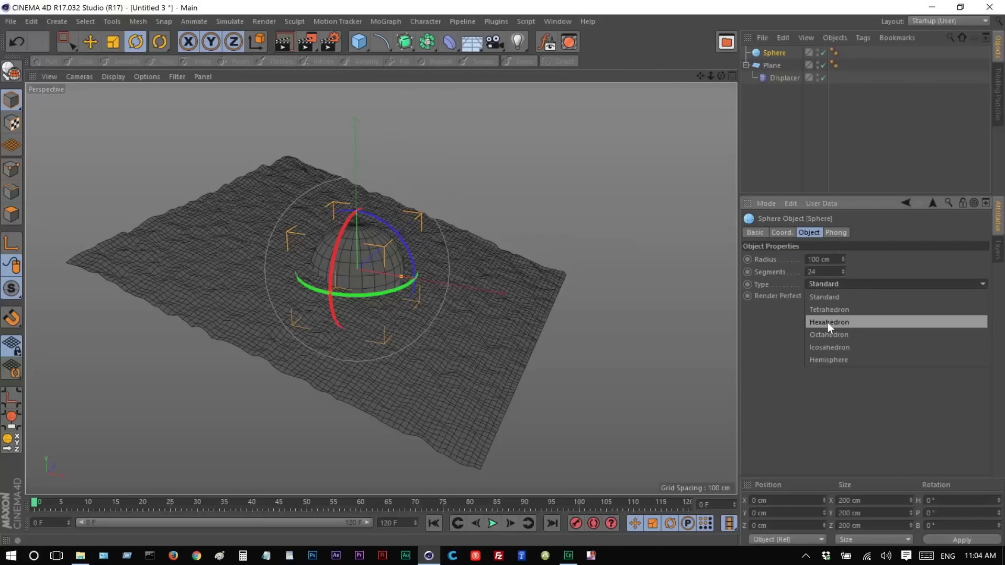
click(851, 322)
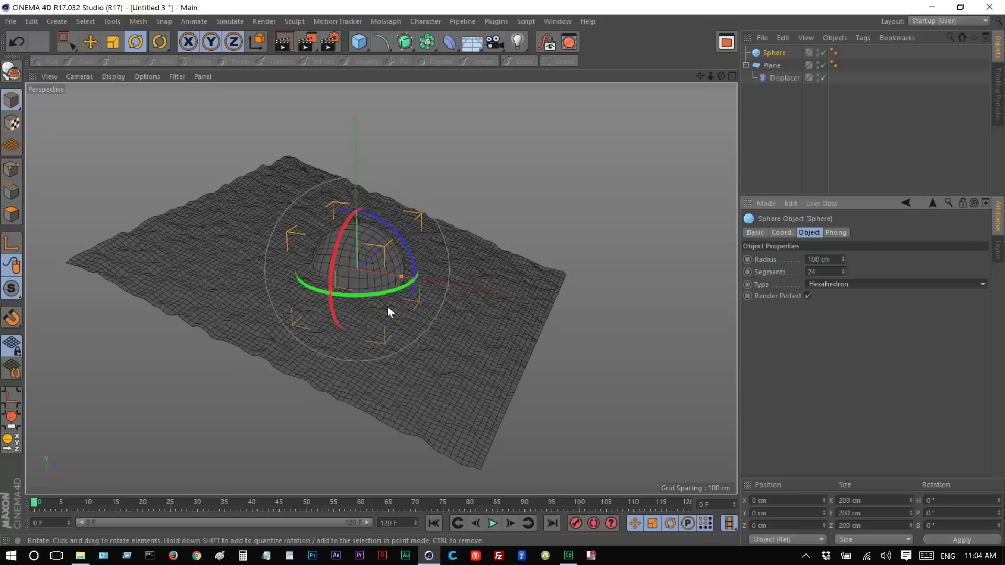
Raise the sphere along Y to about 234 cm and set its radius to 50 cm.
key(e)
drag(356, 211, 360, 99)
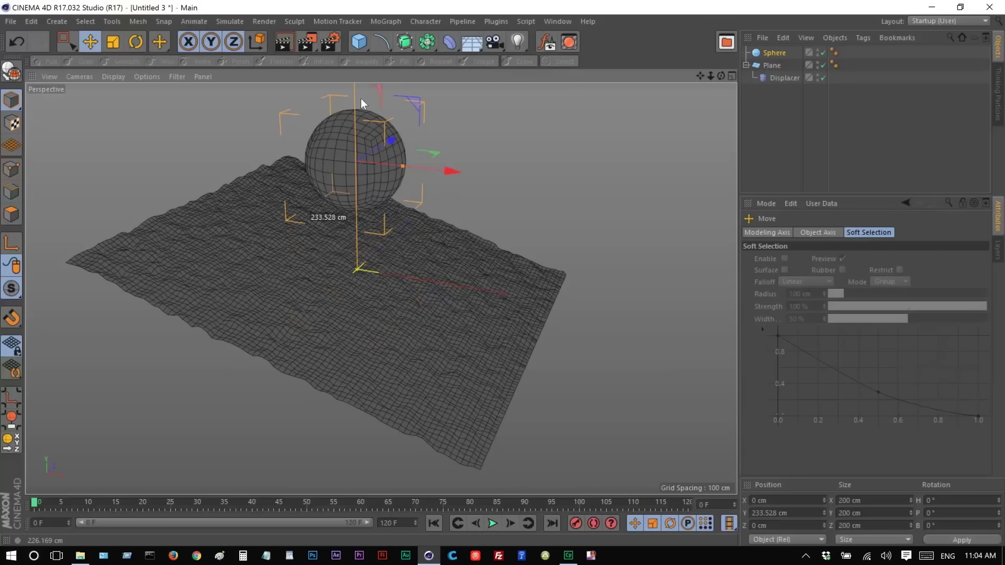
click(765, 55)
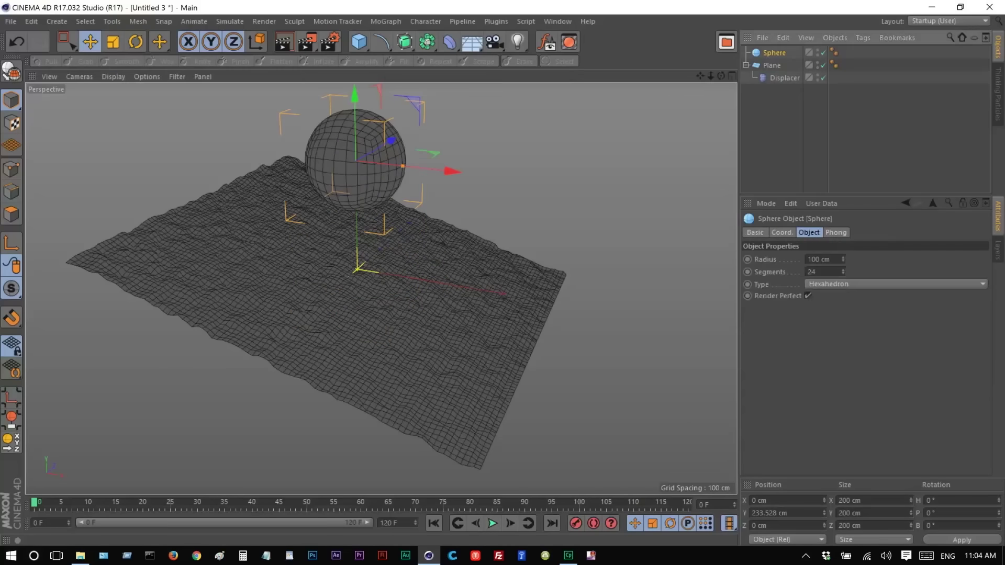
click(822, 259)
text(50)
key(Return)
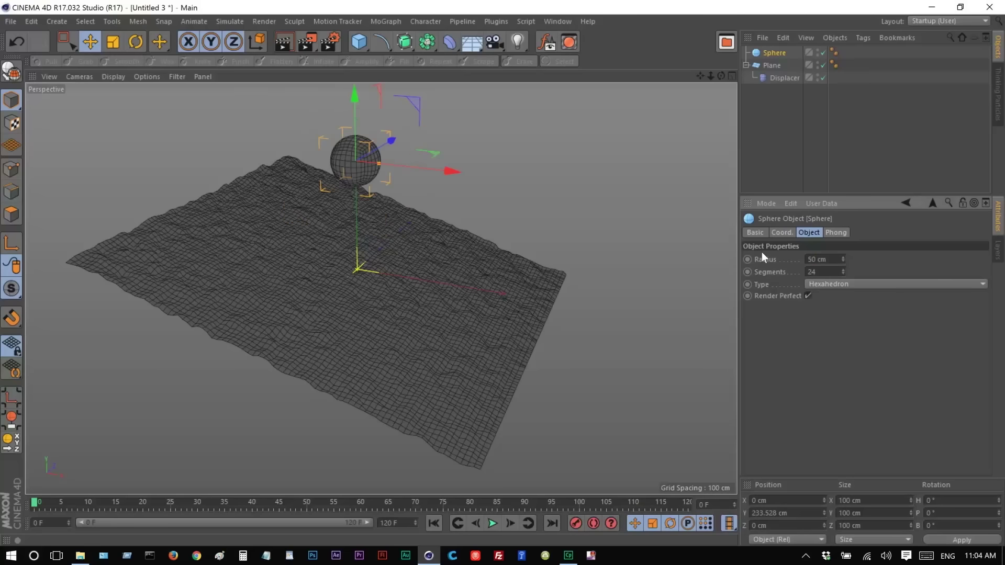
Set the sphere's segments to 48 after trying 96.
key(Tab)
text(96)
drag(821, 272, 742, 262)
text(48)
key(Return)
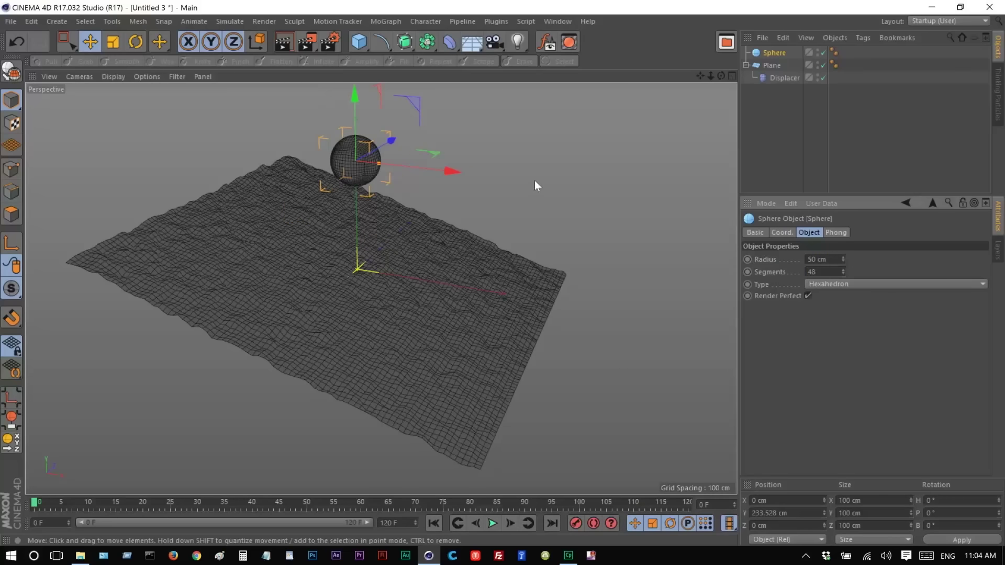
click(536, 181)
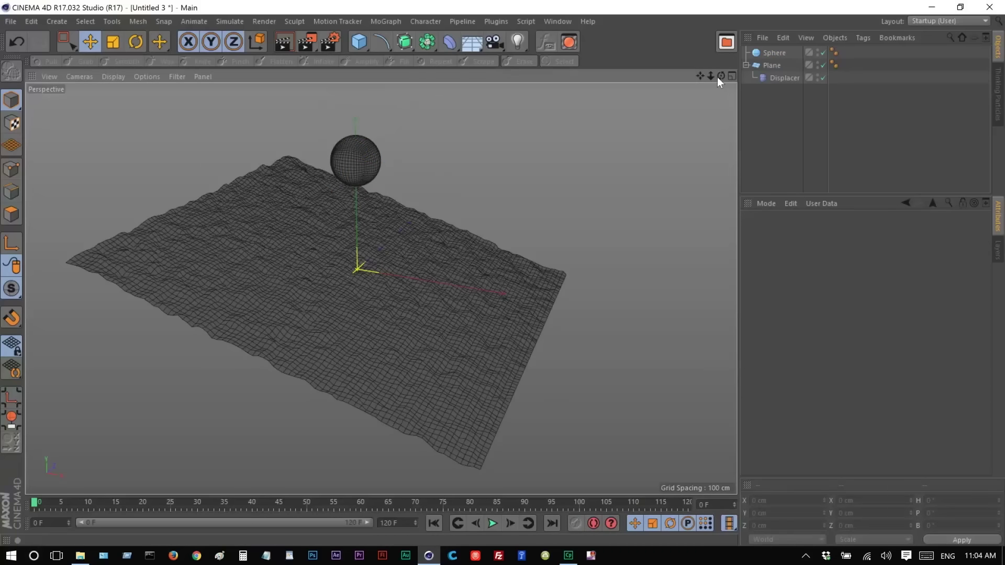
Move the sphere along X to about -196 cm, over the raised side of the plane, and show all four views.
drag(720, 76, 718, 58)
click(348, 158)
drag(408, 170, 310, 162)
click(732, 77)
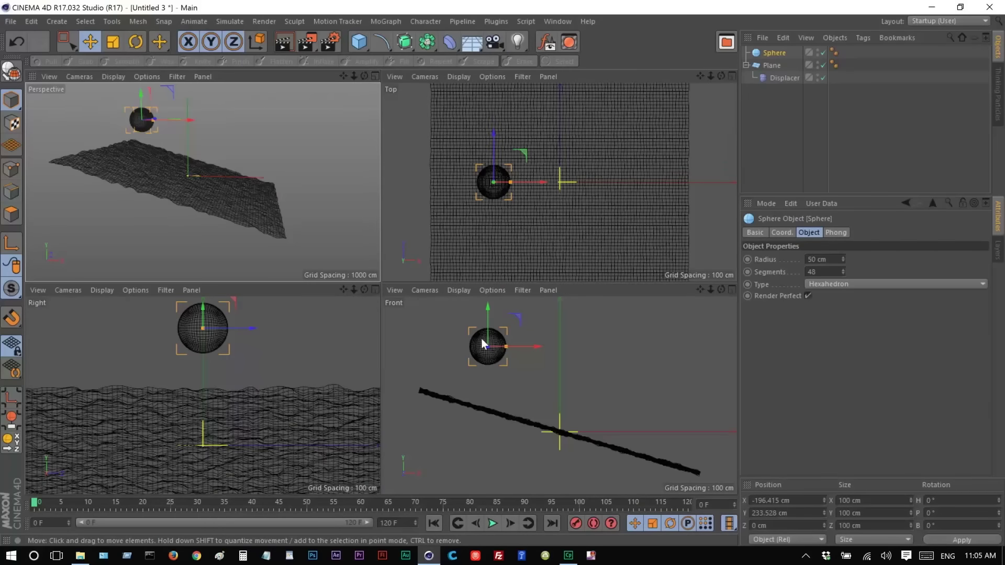
Move the sphere along X to about -282 cm, return to the single perspective view and deselect the sphere.
drag(514, 346, 481, 337)
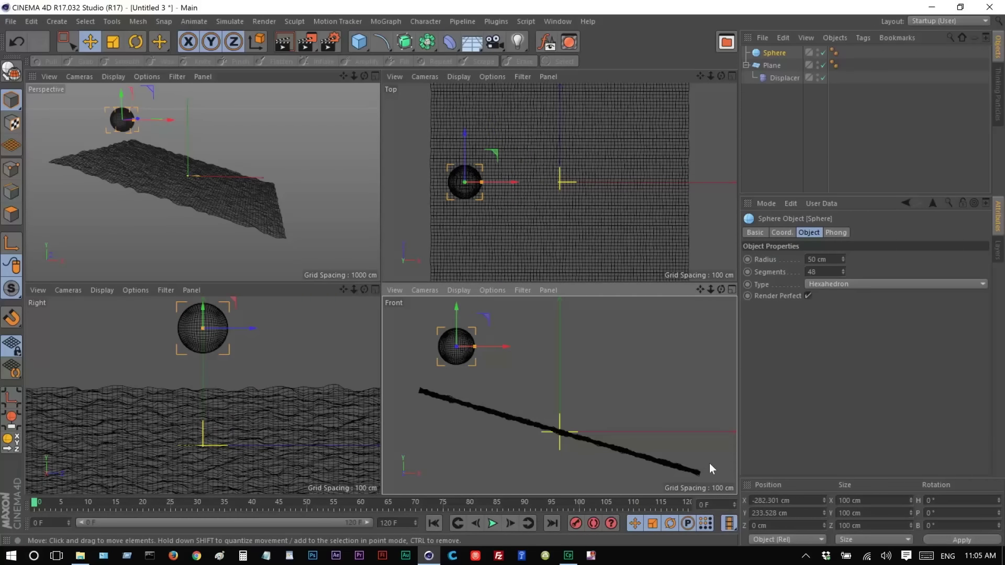
click(376, 76)
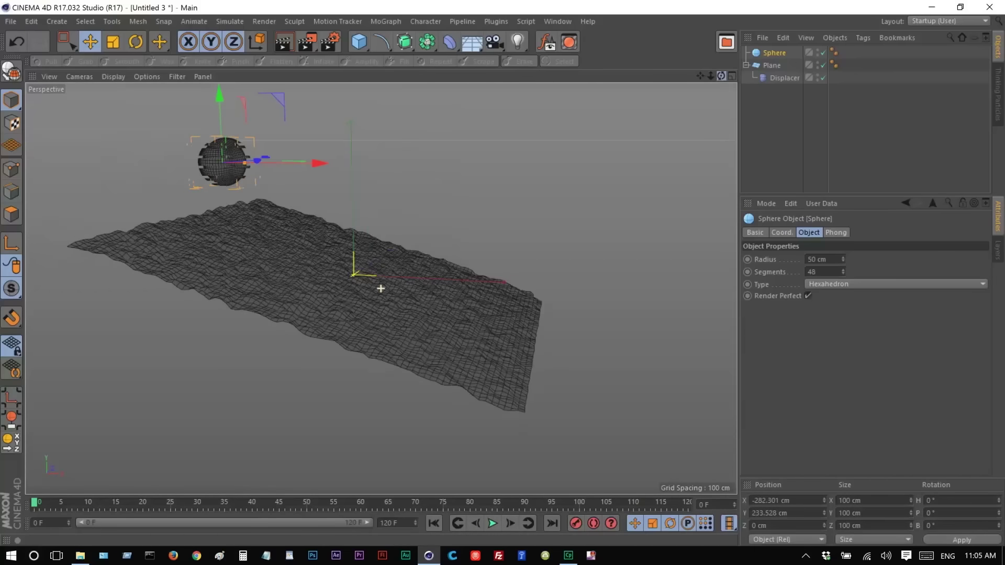
drag(380, 289, 382, 289)
drag(700, 76, 382, 289)
click(799, 63)
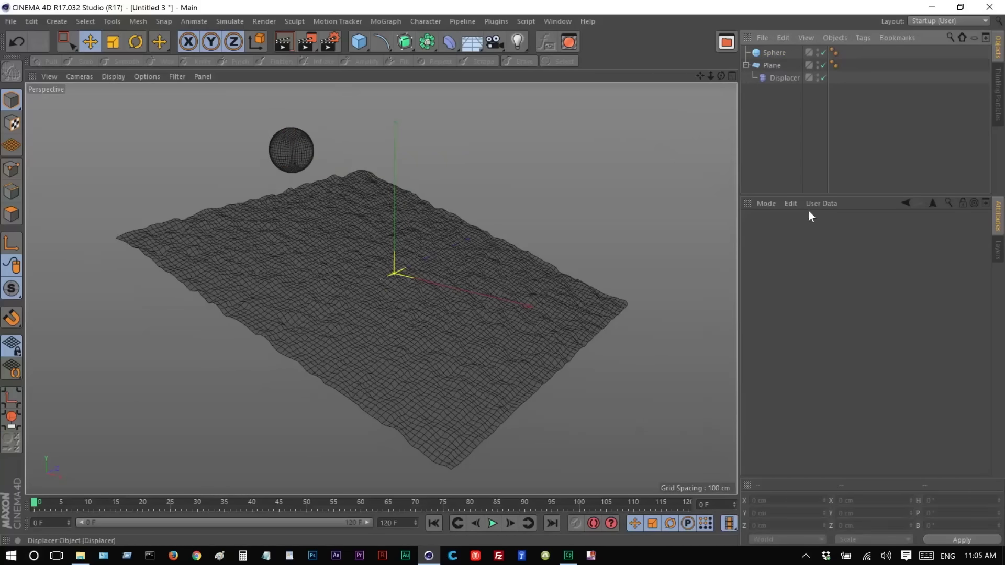
Add a Collision deformer and make it a child of the plane, below the Displacer.
click(773, 65)
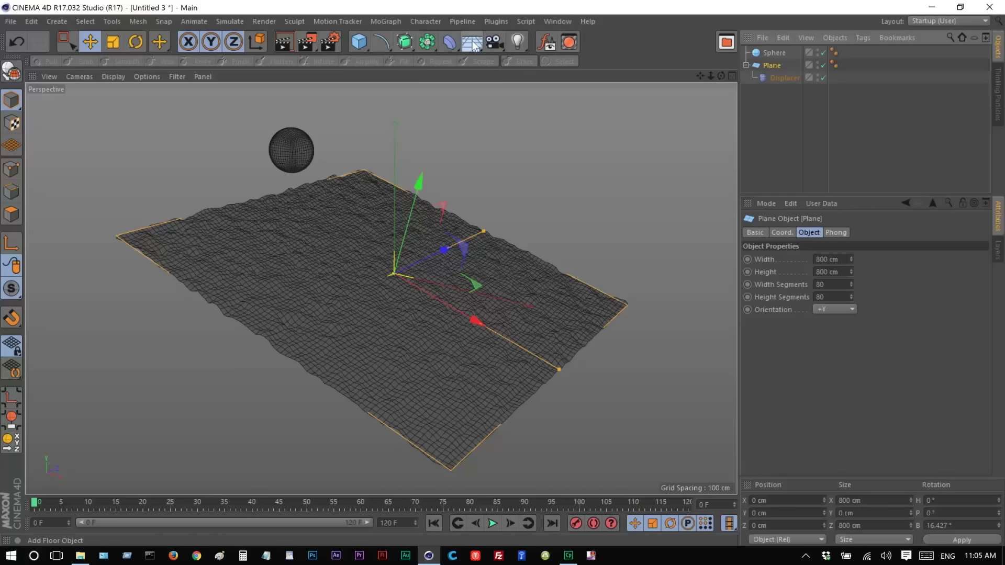
click(451, 41)
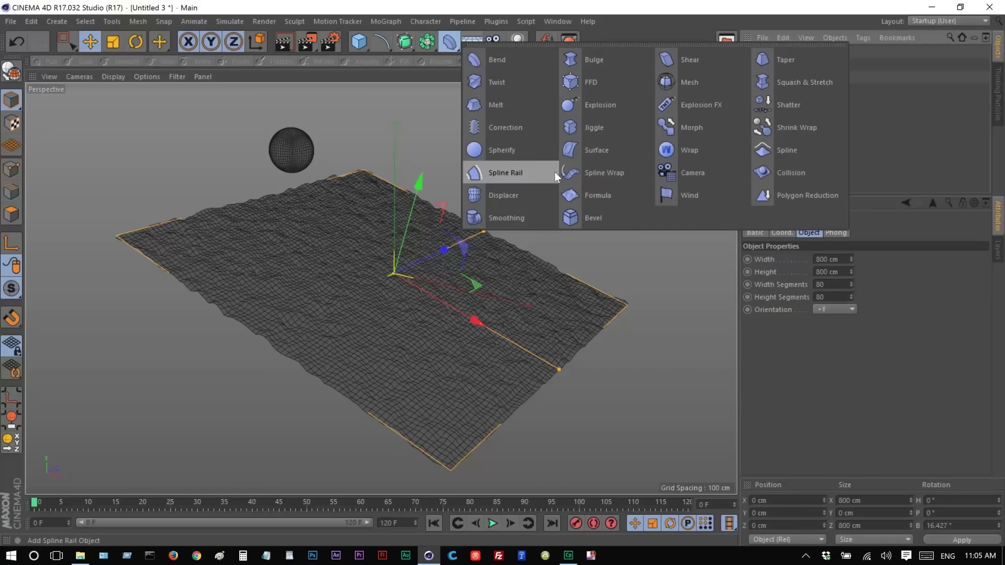
click(803, 175)
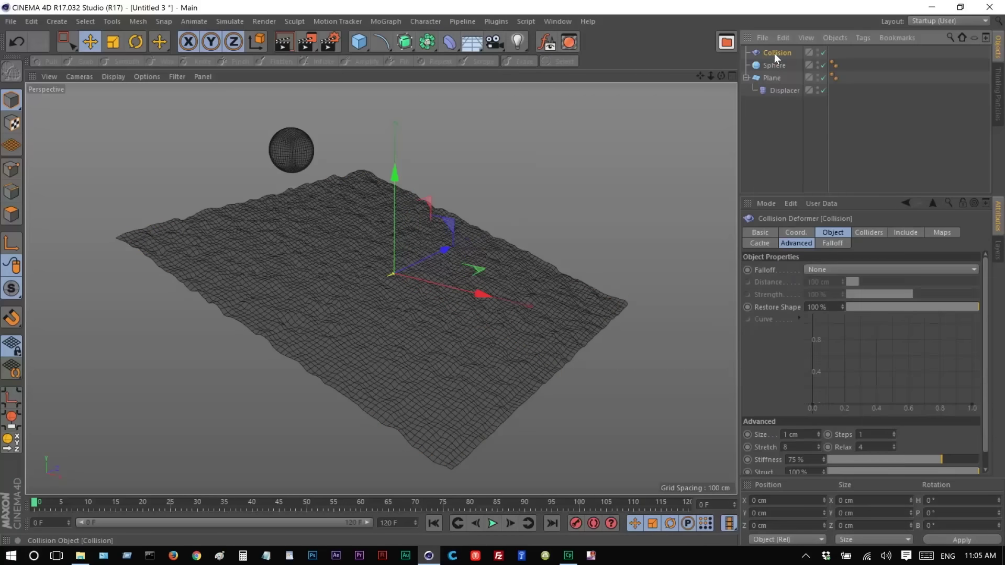
drag(783, 99, 784, 100)
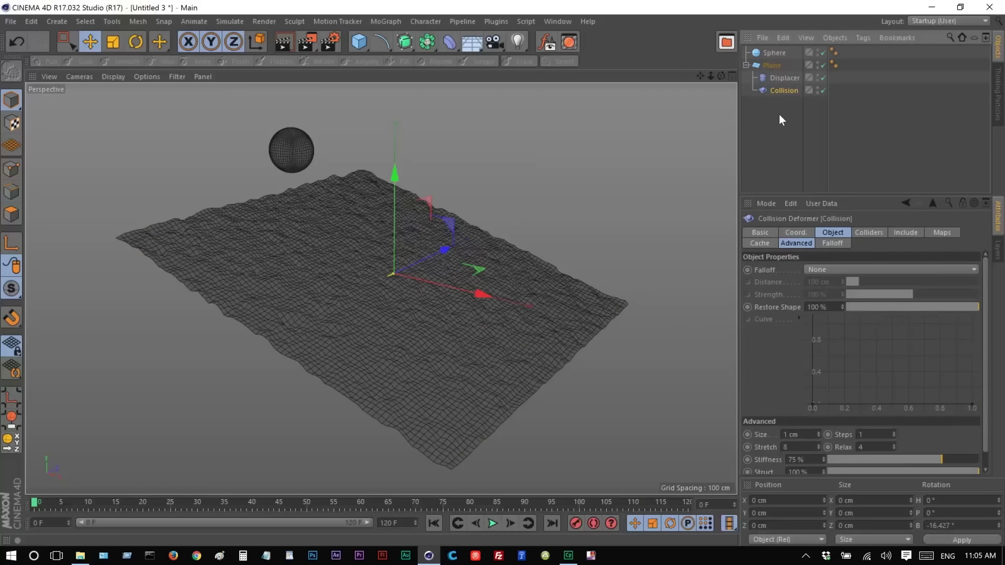
Assign the sphere as the Collision deformer's collider object and set its Restore Shape to 0%.
click(880, 236)
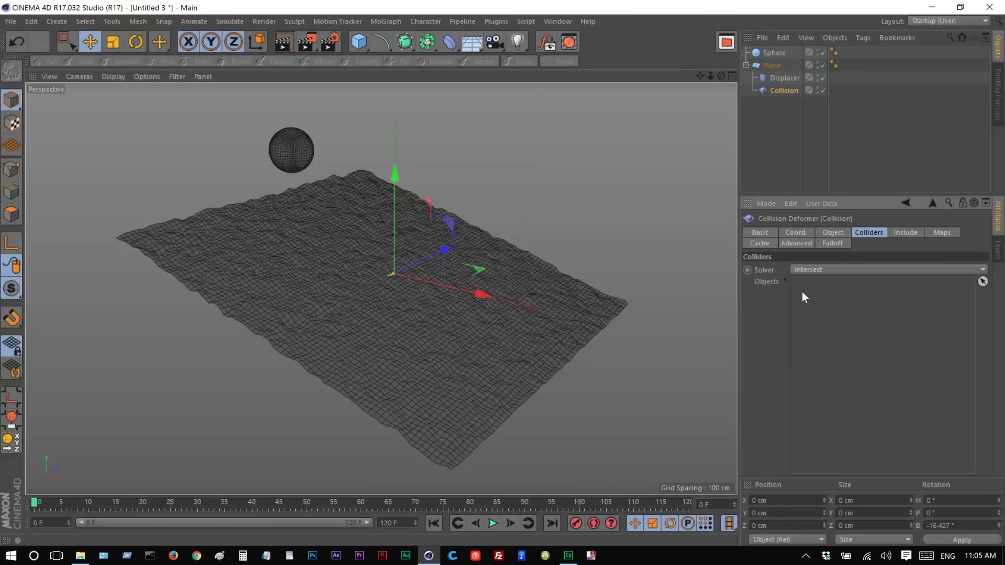
drag(775, 52, 882, 284)
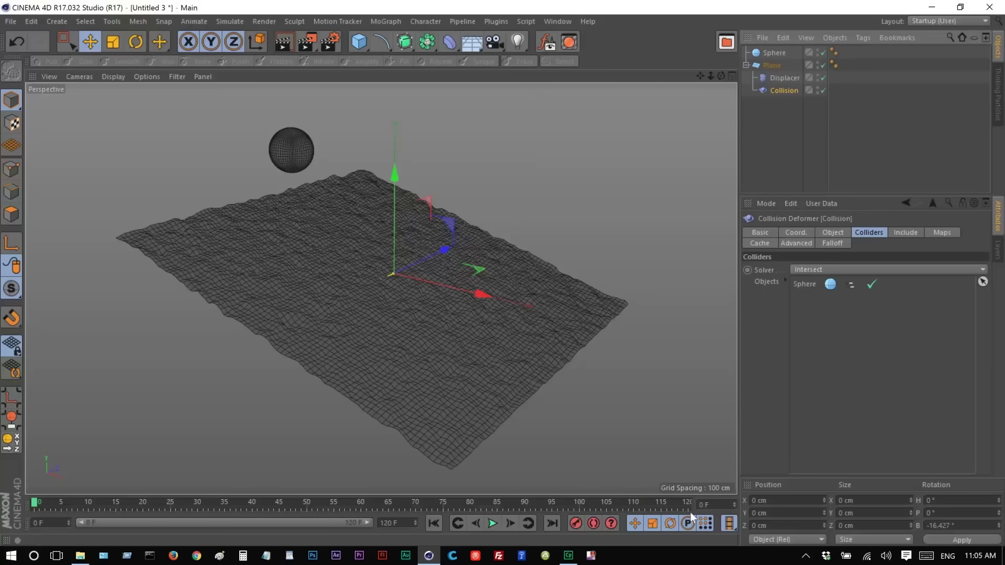
click(833, 233)
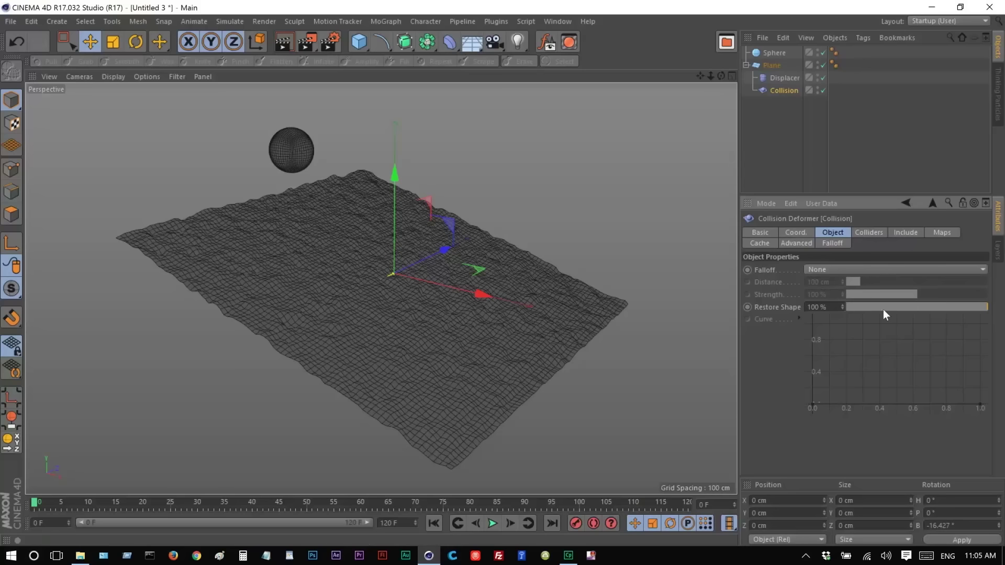
click(937, 307)
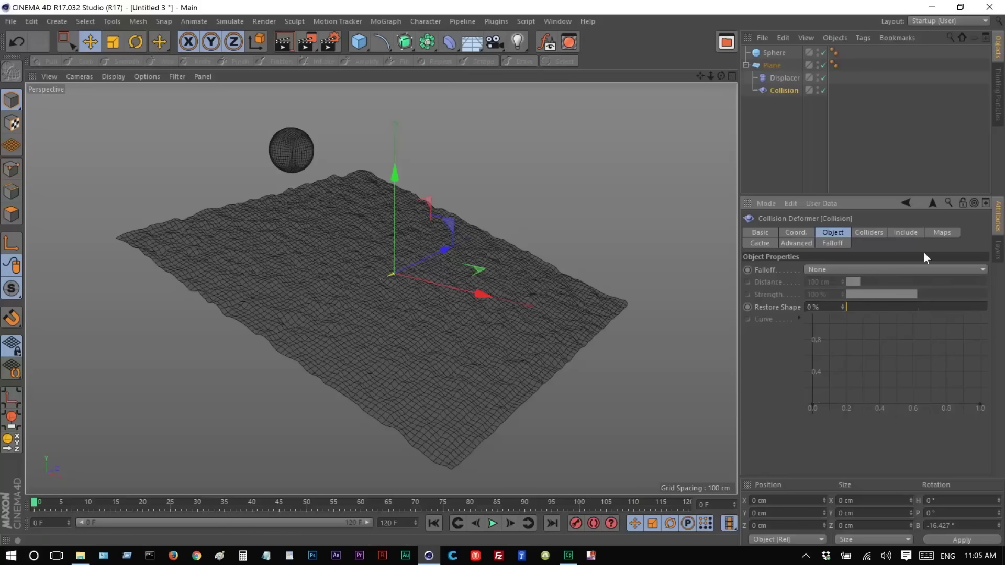
Set the Collision deformer's Size to 12 cm, Steps to 4, Stretch to 1 and Relax to 1, with a brief test playback.
click(795, 244)
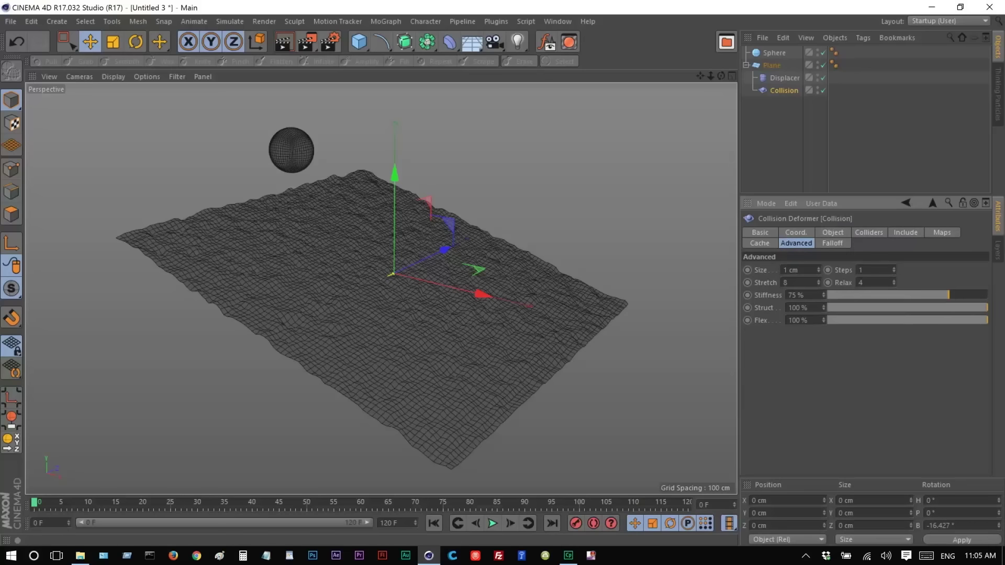
double_click(785, 283)
text(1)
key(Tab)
text(1)
key(Tab)
text(4)
key(Tab)
double_click(790, 271)
text(12)
click(787, 283)
click(492, 523)
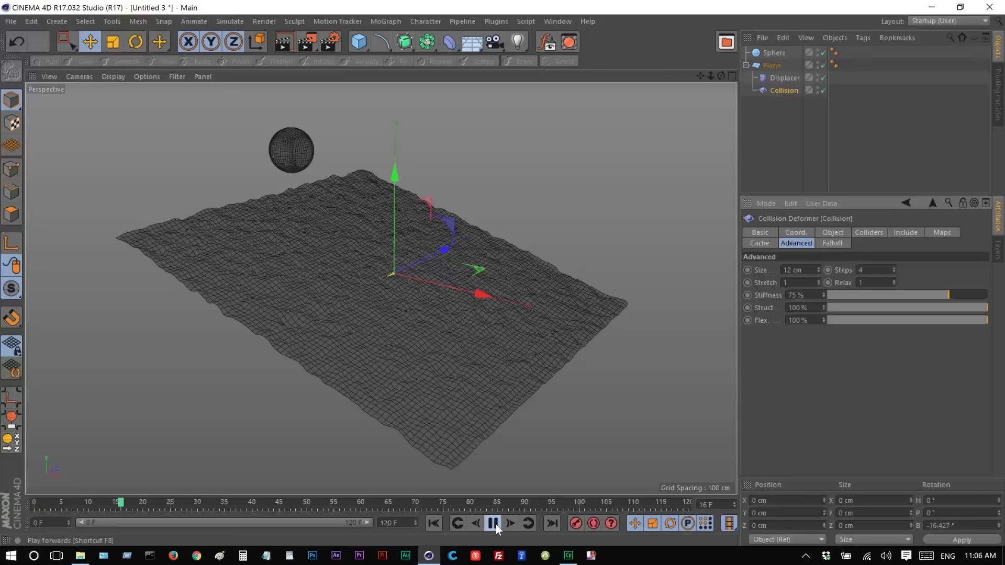
click(436, 522)
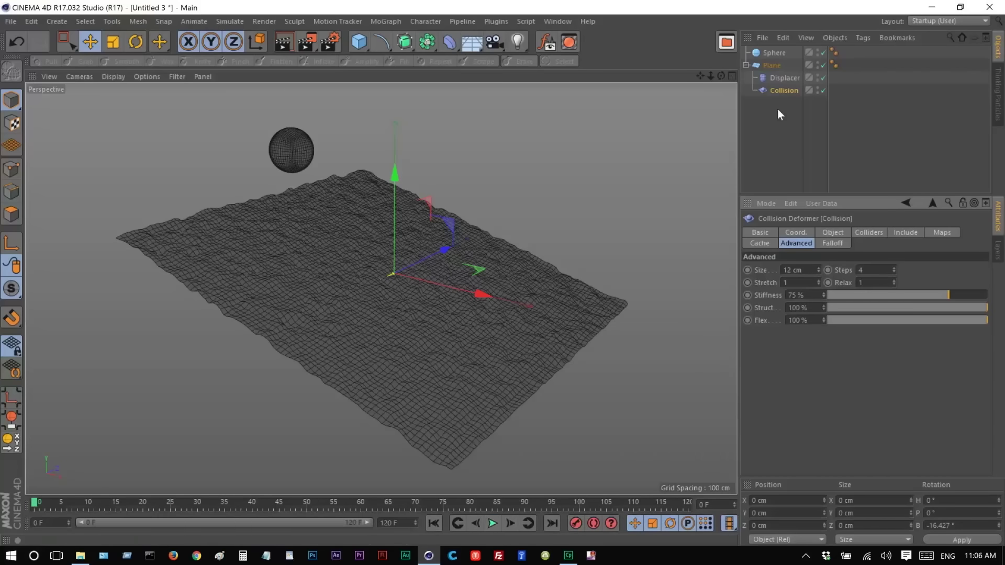
Apply a Collider Body simulation tag to the plane.
click(775, 64)
click(863, 38)
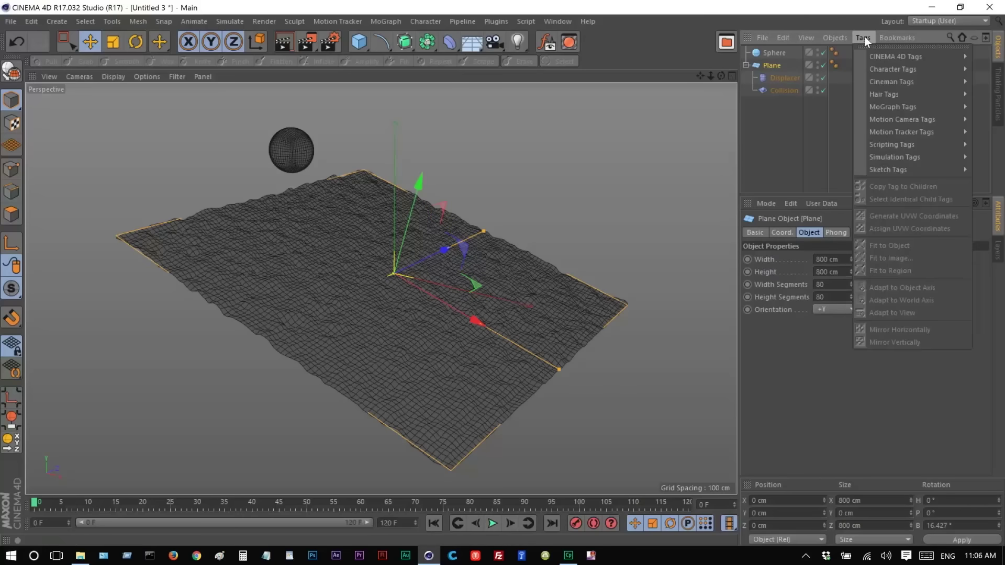
mouse_move(890, 157)
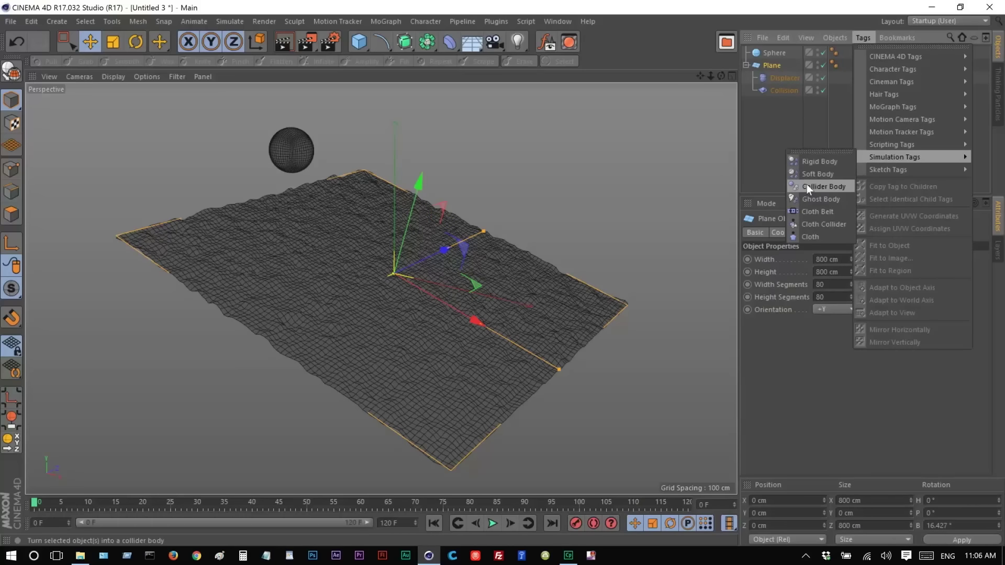
click(830, 187)
Apply a Rigid Body simulation tag to the sphere.
click(770, 52)
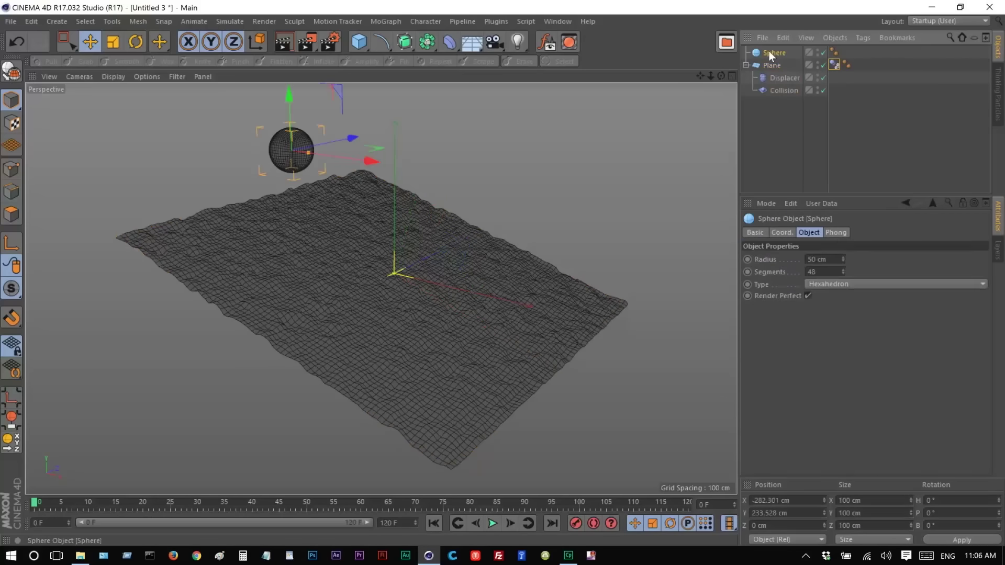
click(863, 38)
mouse_move(901, 156)
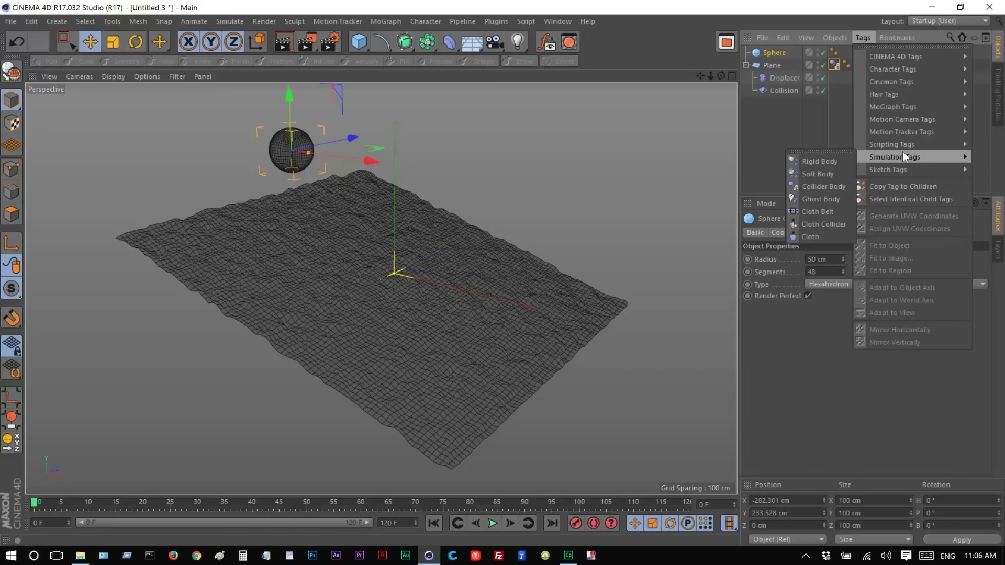
click(818, 161)
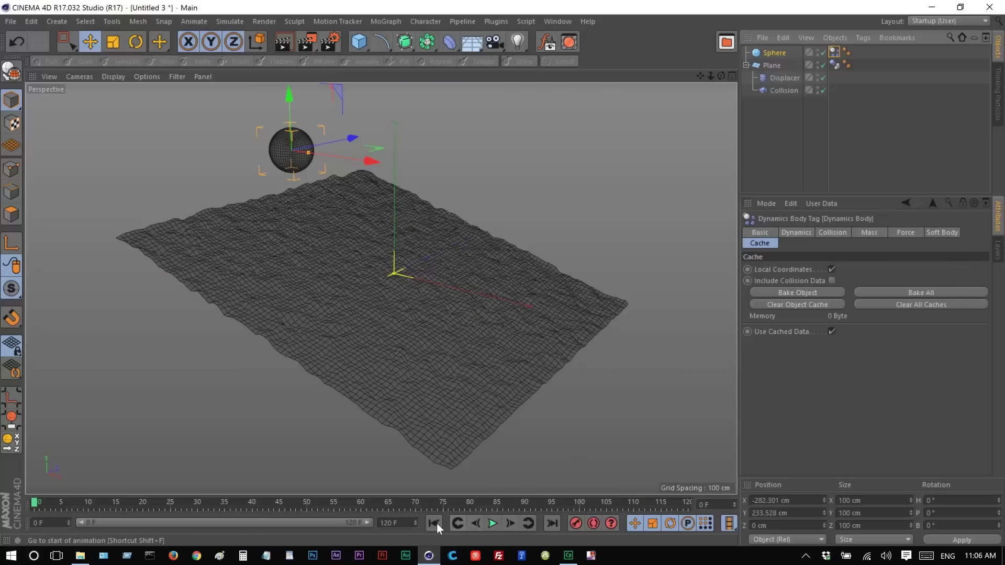
Play the animation to check whether the sphere falls onto the plane, and stop it.
click(497, 525)
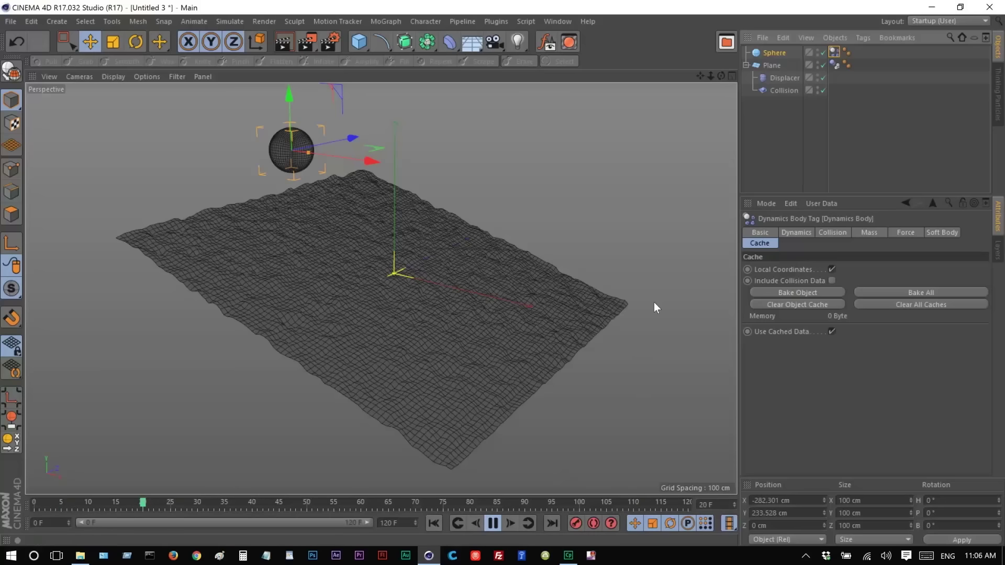
click(654, 301)
click(493, 523)
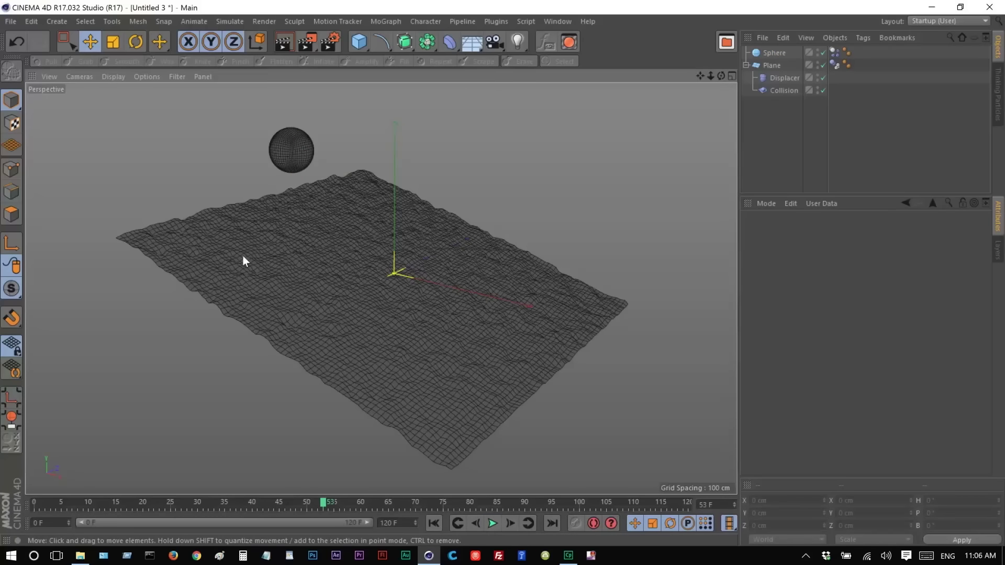
Set the gravity in the project's dynamics settings to 980 cm.
click(35, 21)
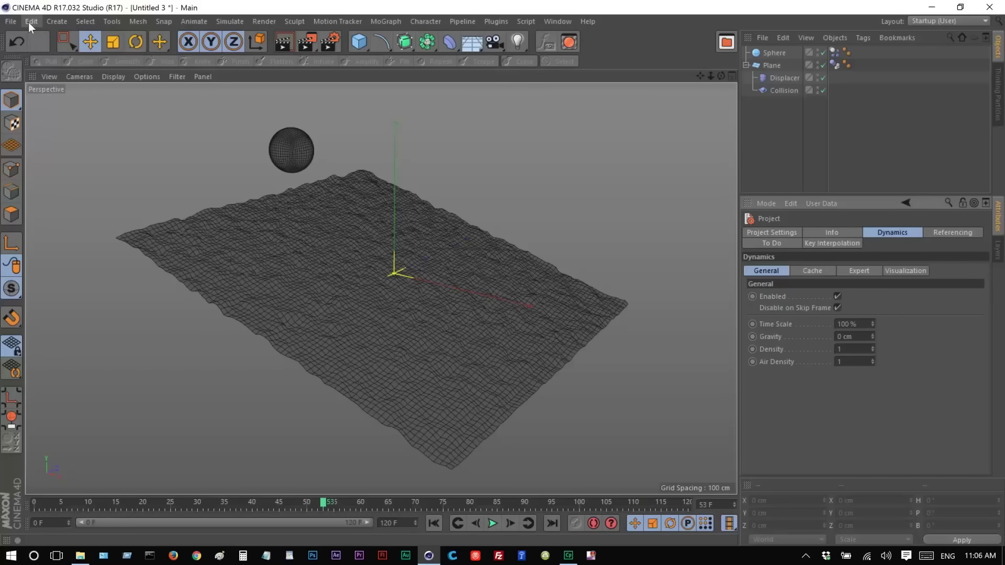
click(29, 22)
click(67, 177)
text(980)
key(Return)
Play the simulation from the first frame to check the sphere's roll down the plane, and rewind it.
click(433, 523)
click(492, 523)
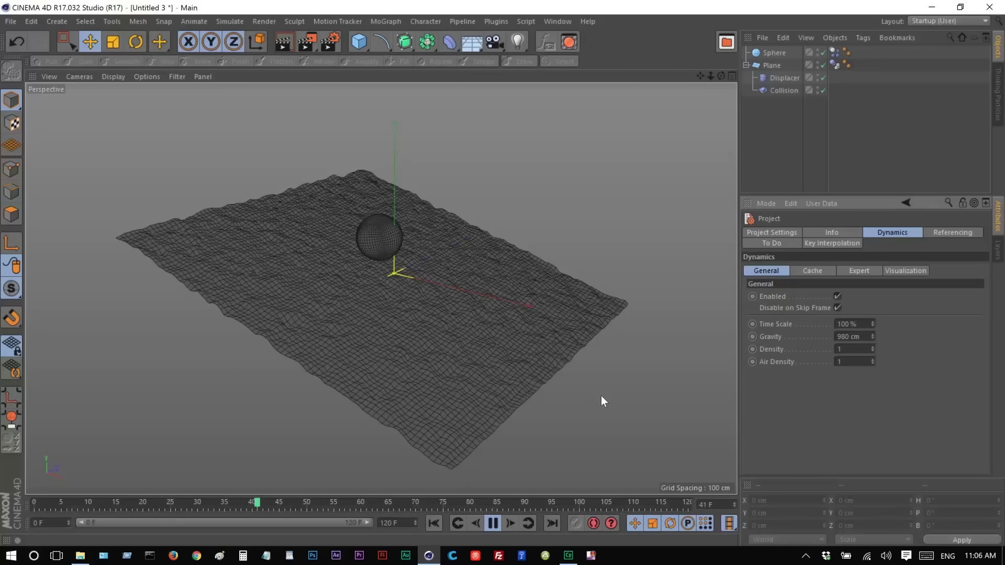
click(492, 522)
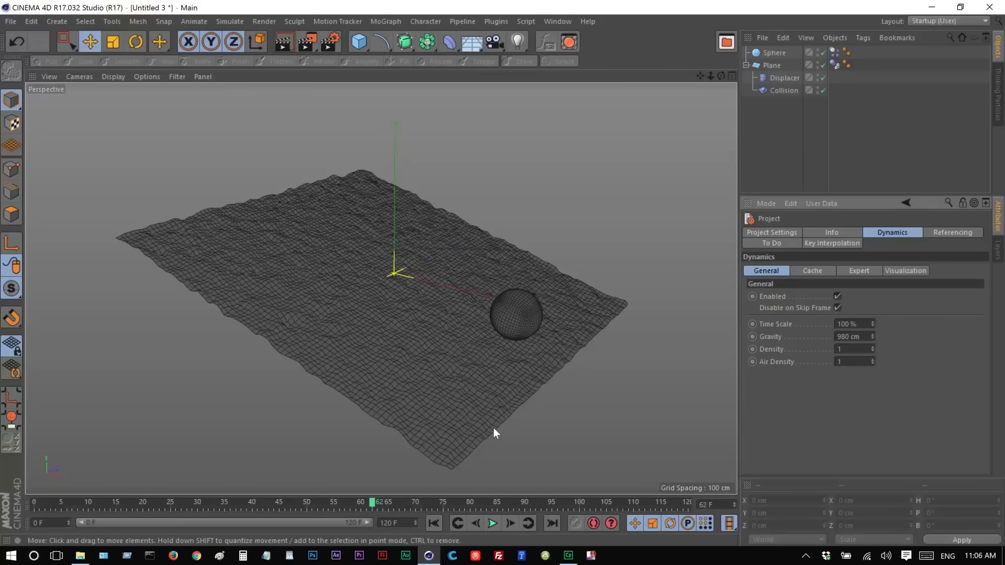
click(436, 522)
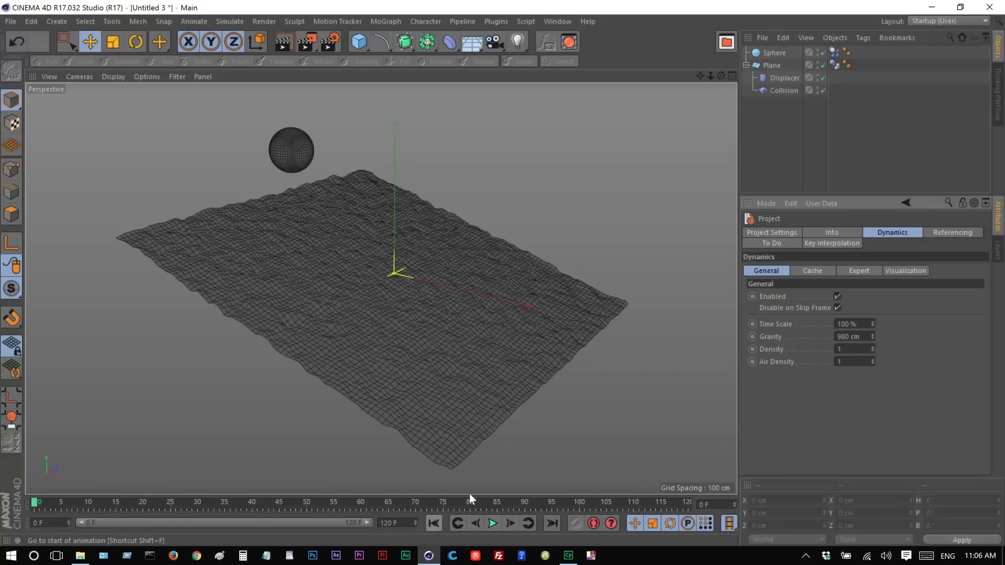
Set the Collision deformer's Size to 24 cm.
click(779, 90)
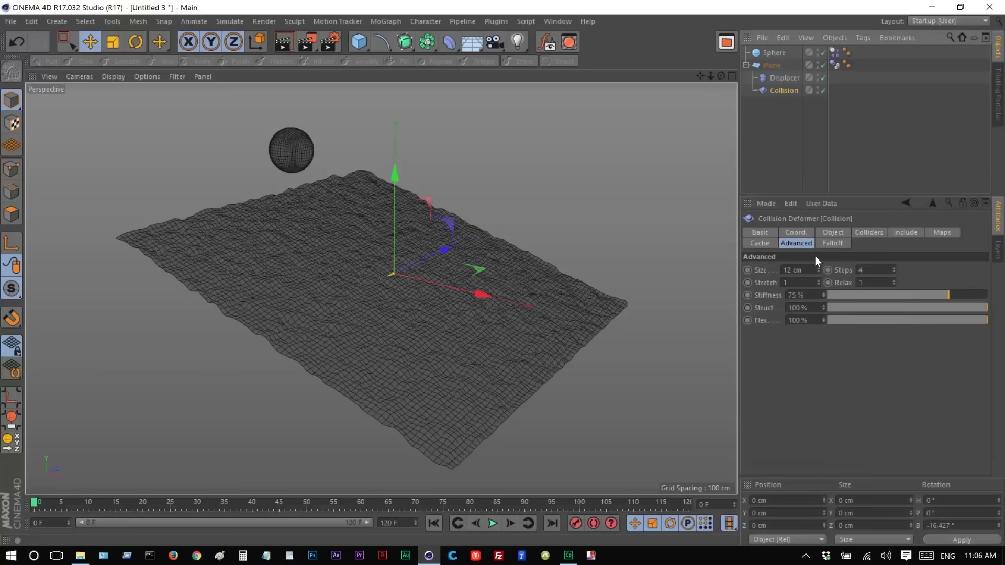
text(24)
key(Return)
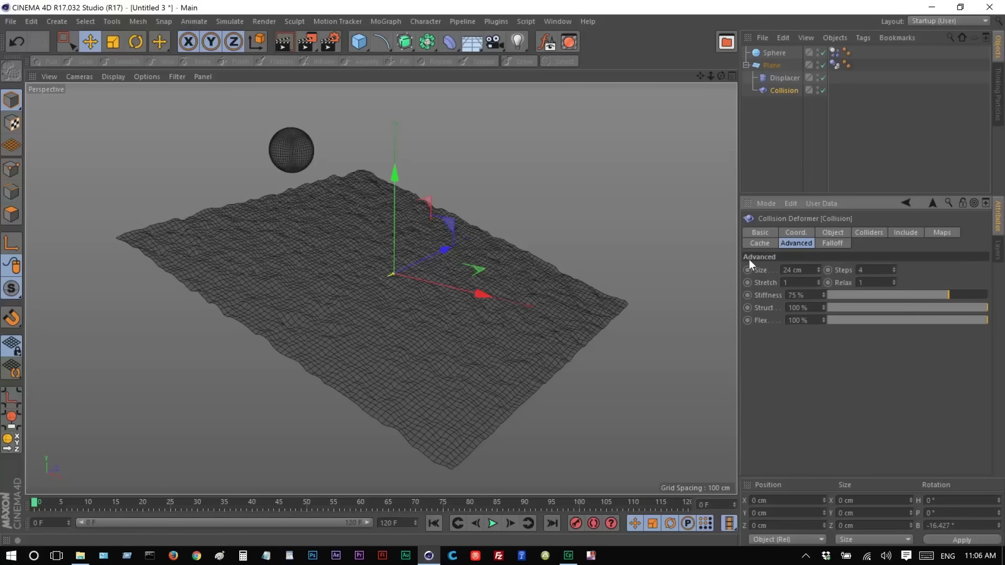
Set the collision Size Increment of the sphere's Dynamics Body tag to -14 cm.
click(835, 52)
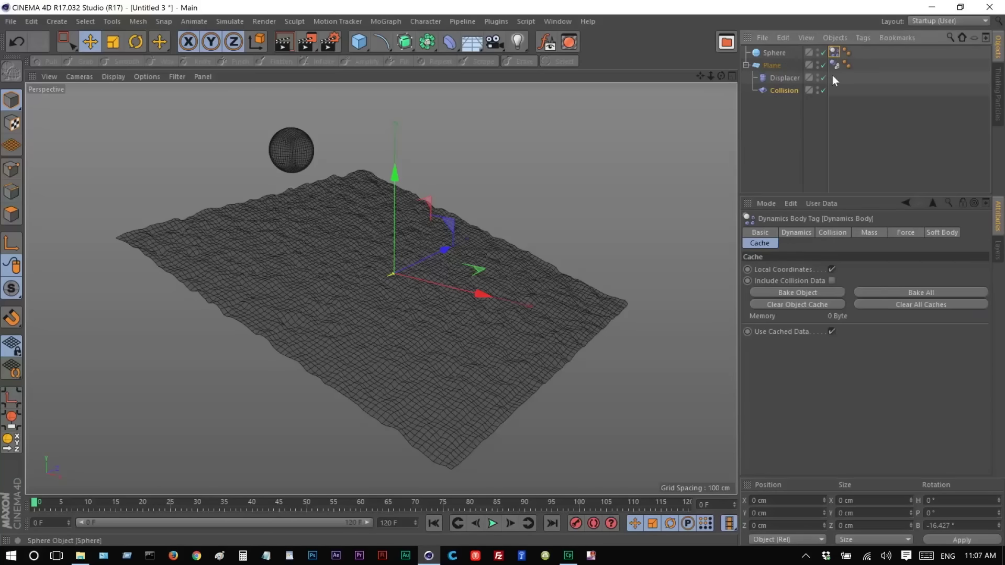
click(823, 232)
click(802, 232)
click(831, 234)
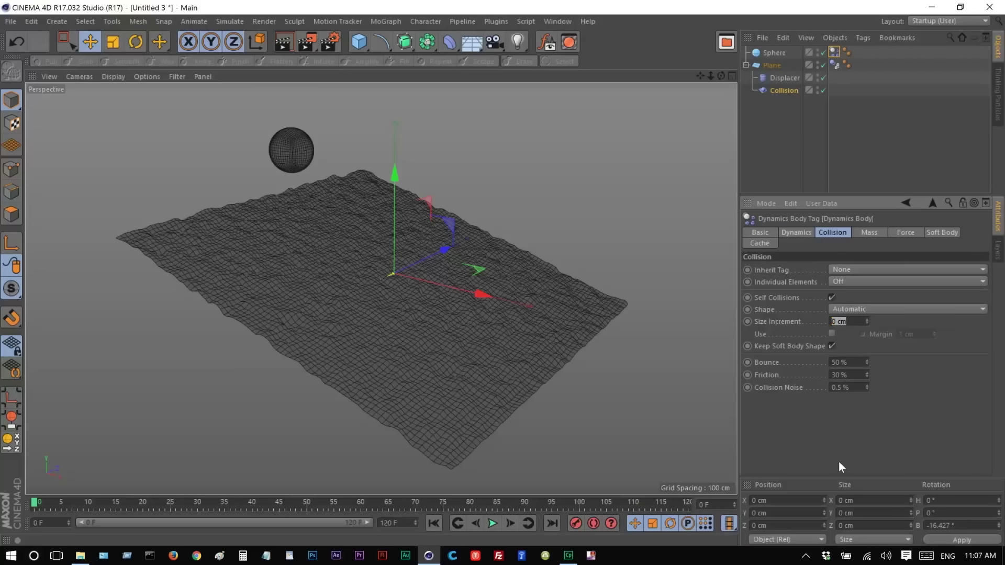
text(-14)
key(Return)
Play the simulation twice, from two view angles, to examine how the rolling sphere deforms the plane.
click(493, 524)
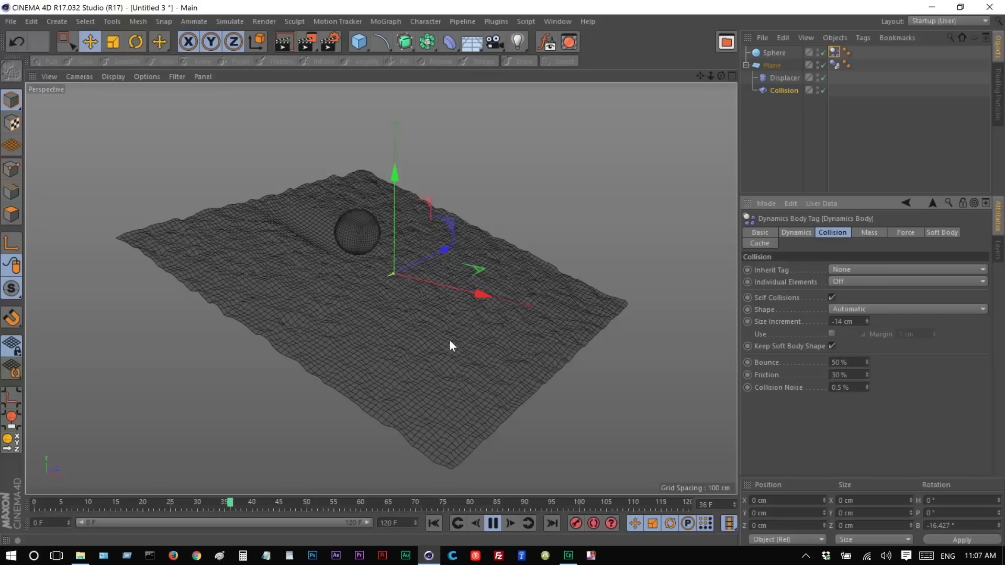
click(582, 416)
click(493, 523)
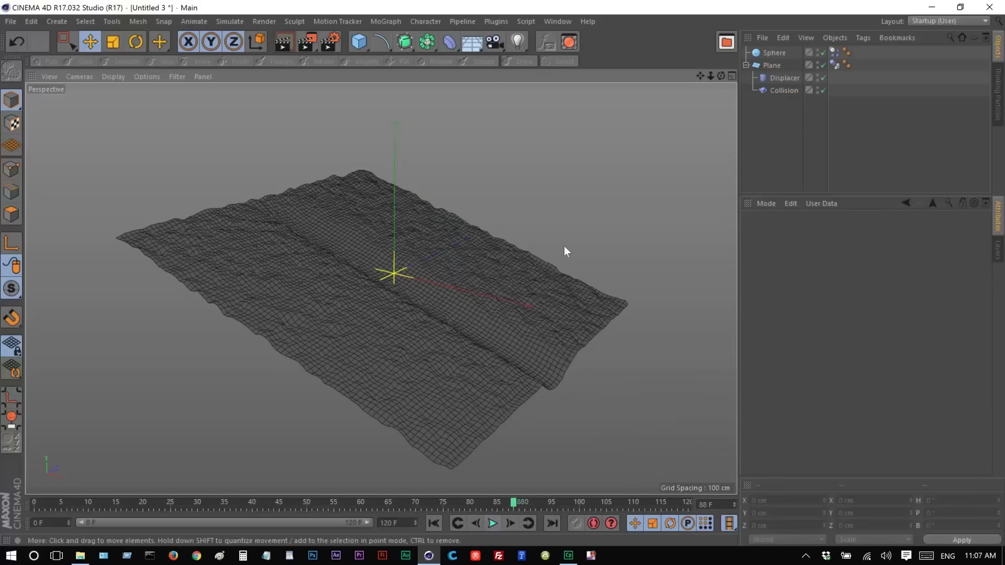
drag(721, 76, 700, 79)
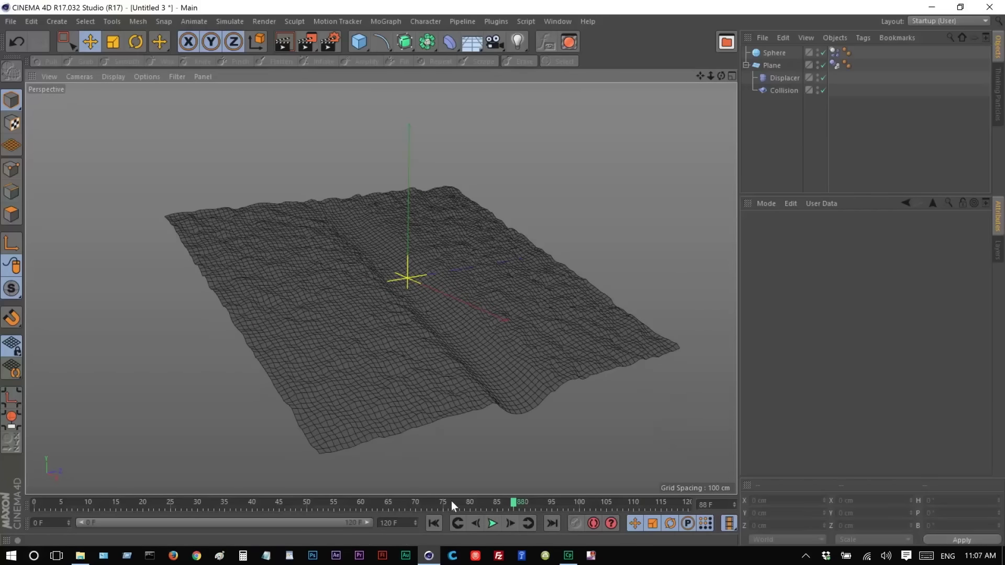
click(434, 523)
click(493, 523)
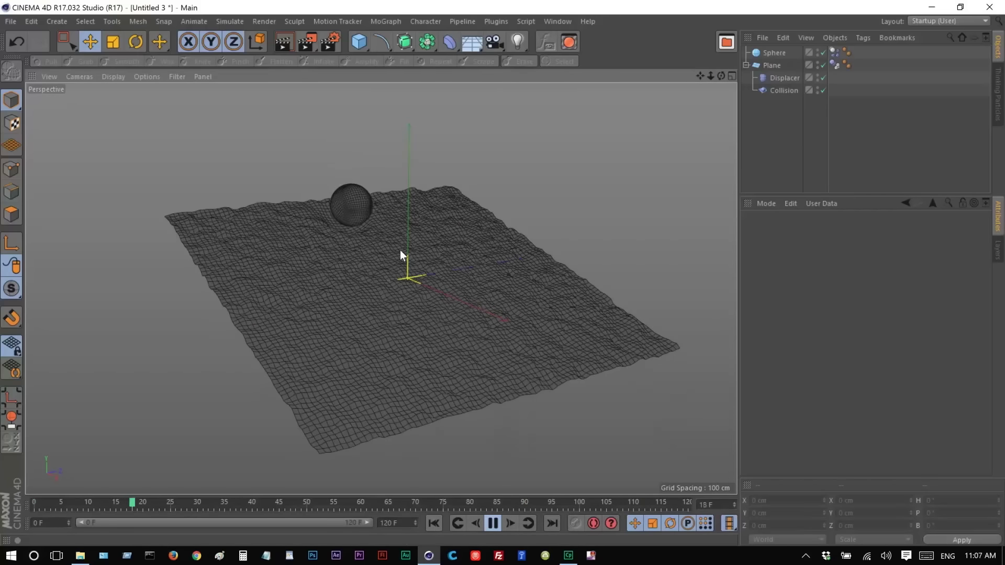
click(497, 525)
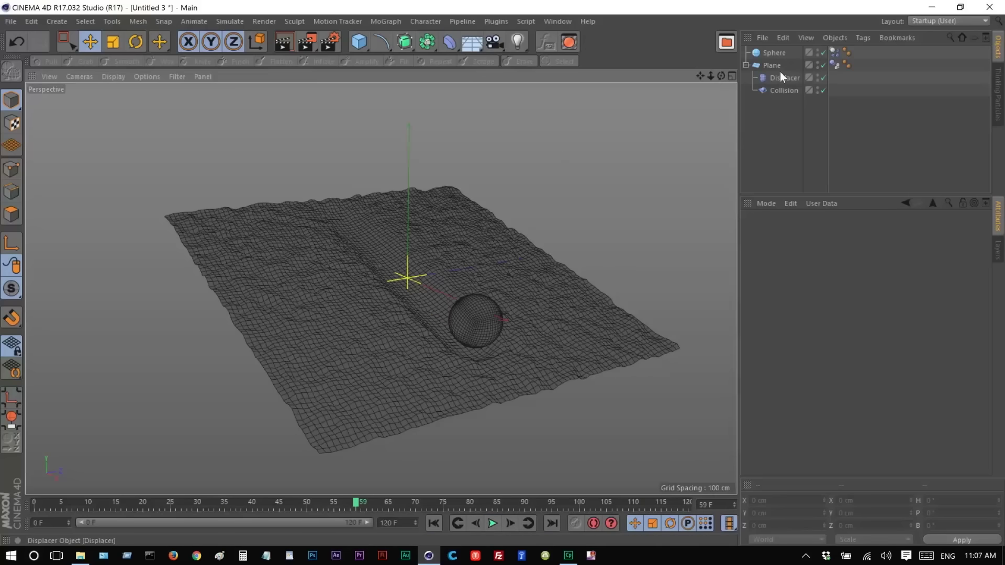
Set the collision Size Increment of the sphere's Dynamics Body tag to -8 cm.
click(833, 51)
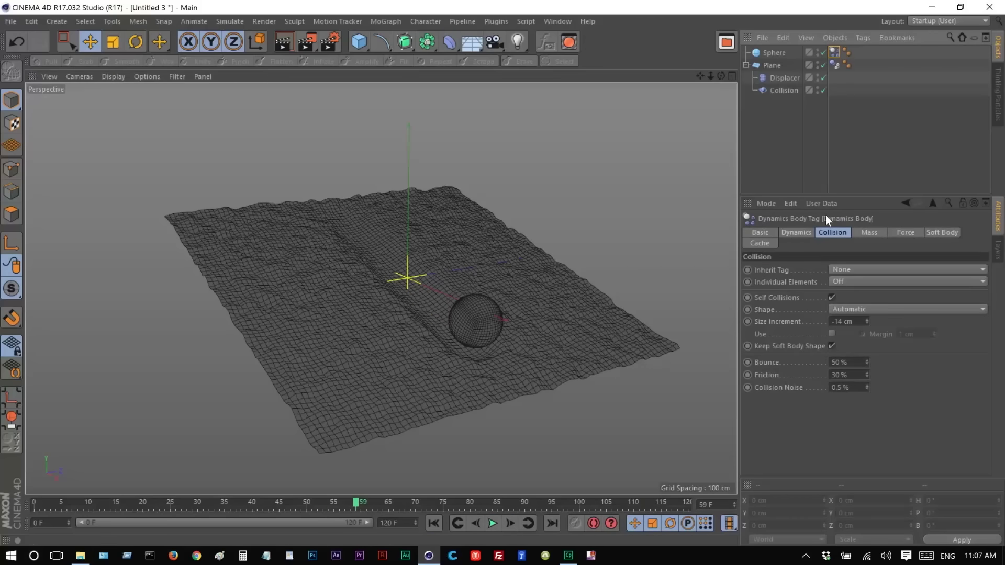
drag(854, 321, 751, 309)
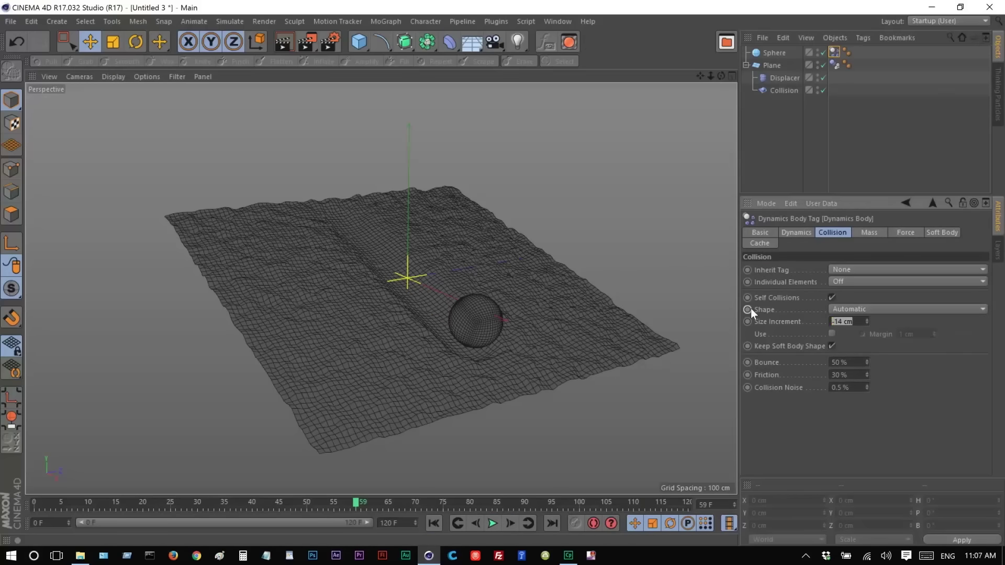
text(-8)
key(Return)
Set the Collision deformer's Size to 16 cm and play the simulation from the first frame to check the track.
click(772, 66)
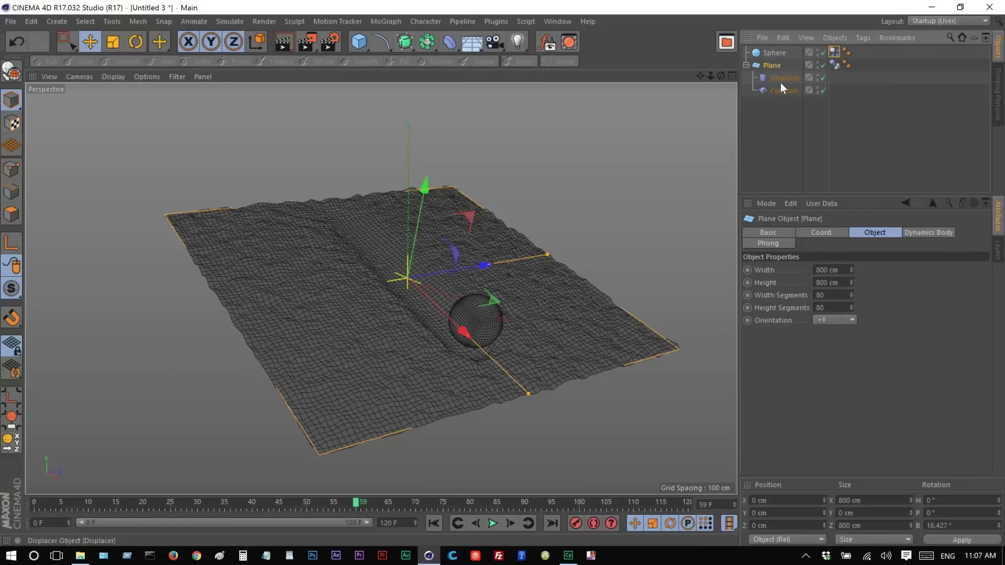
click(780, 86)
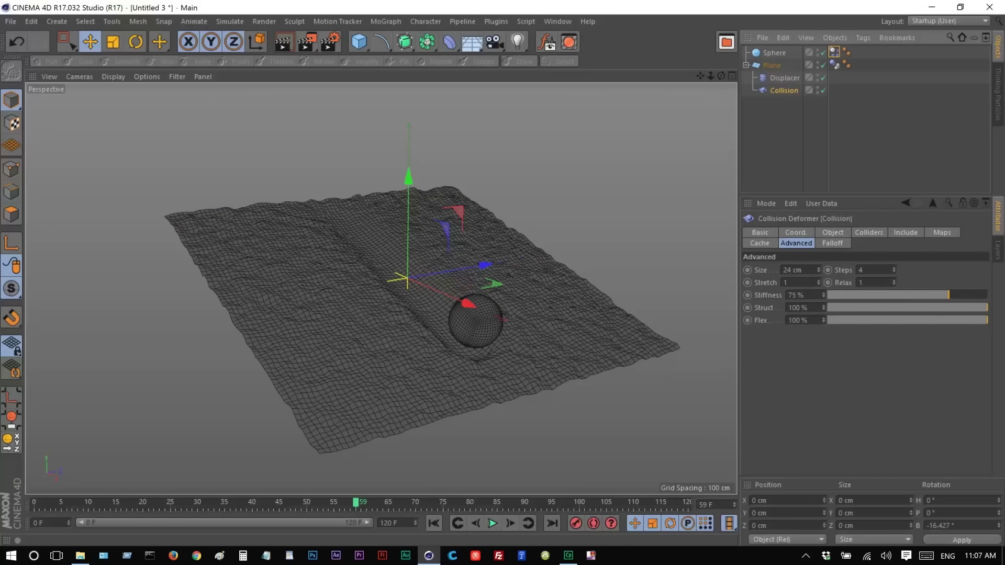
drag(807, 270, 761, 263)
text(16)
key(Return)
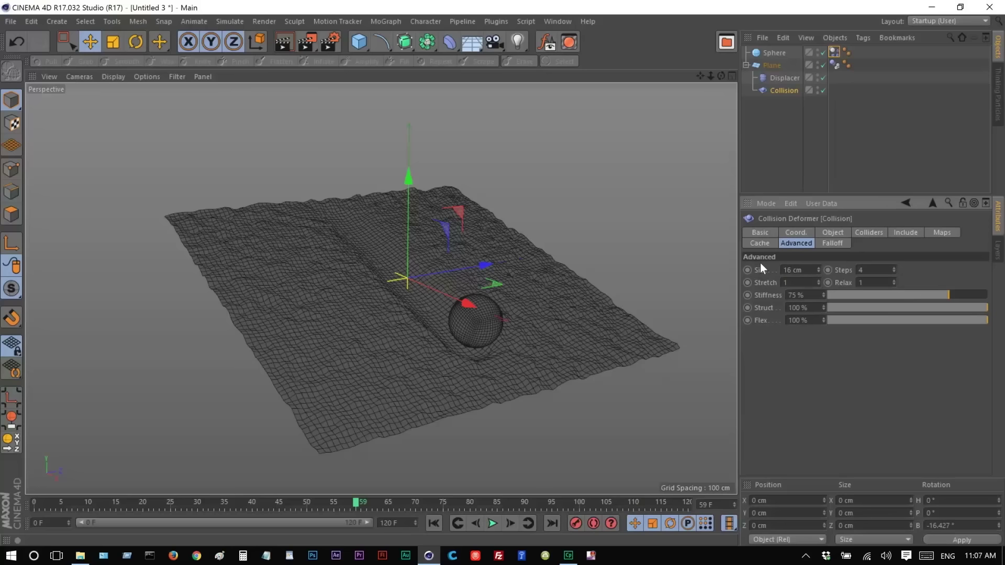
click(434, 524)
click(494, 523)
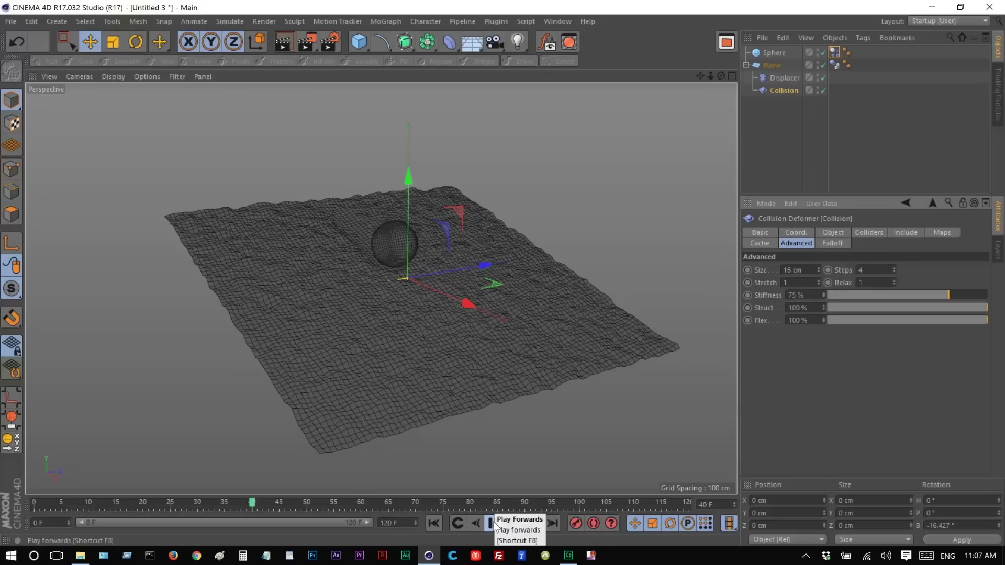
click(493, 523)
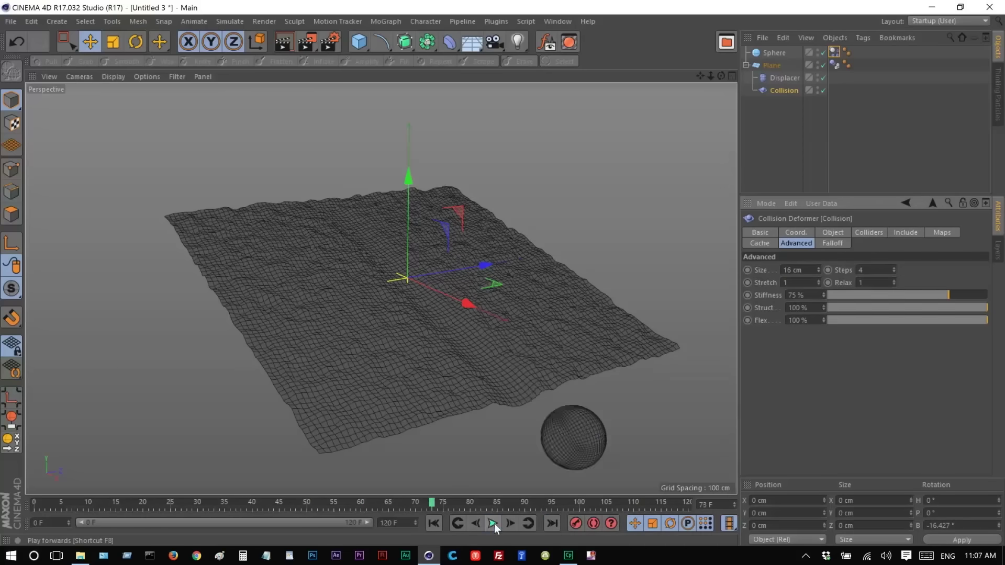
Reduce the Collision deformer's Size to 12 cm and replay the simulation, viewing the plane from another angle.
text(12)
key(Return)
click(434, 523)
click(492, 523)
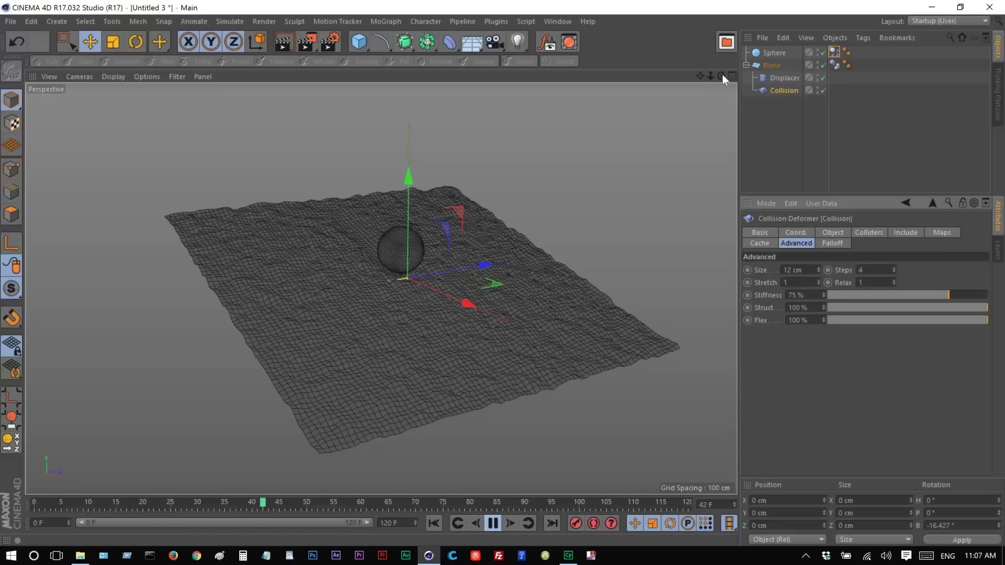
drag(721, 75, 806, 76)
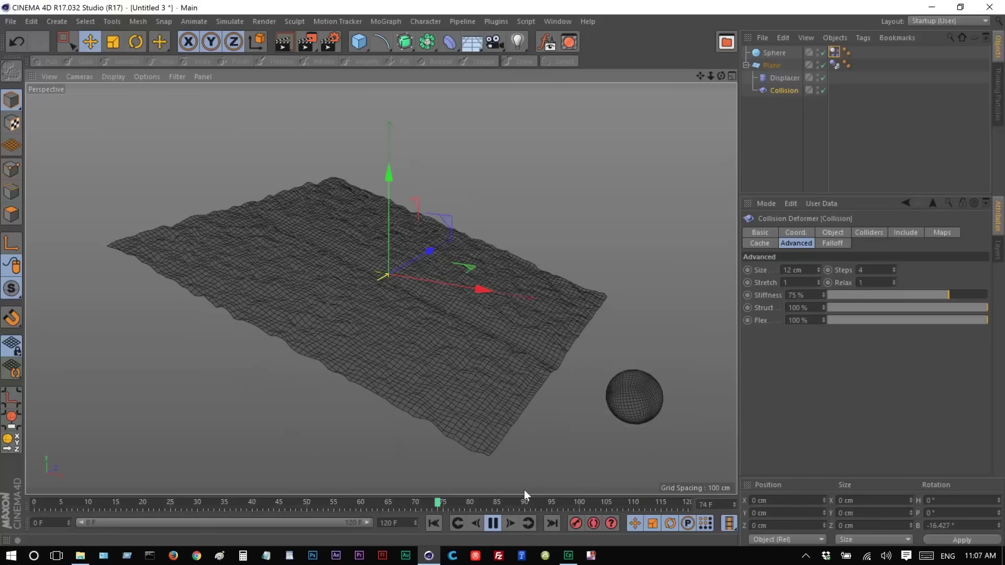
click(493, 524)
In the sphere's Dynamics Body collision settings, set Size Increment to -12 cm, Bounce to 20% and Friction to 40%.
click(832, 52)
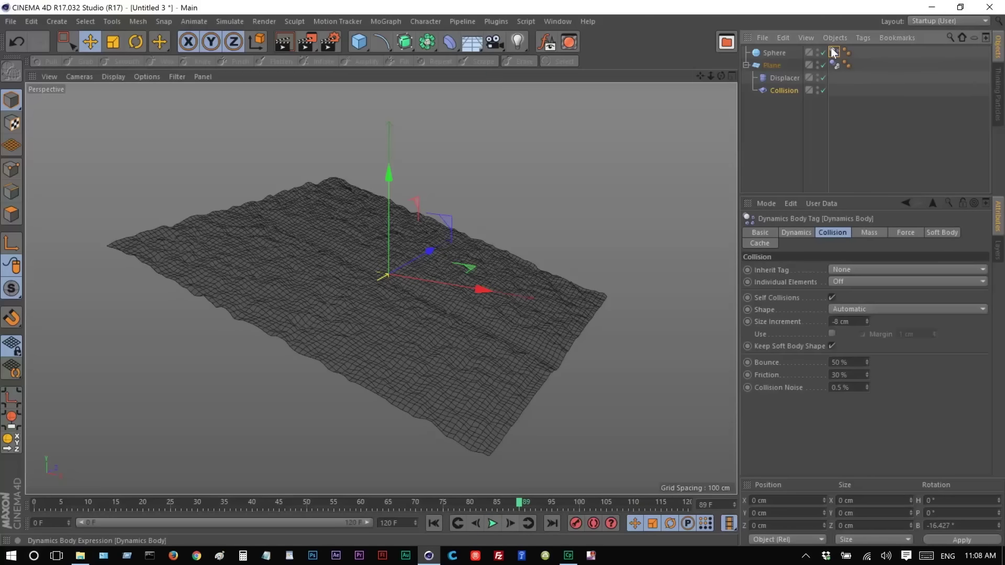
drag(854, 322, 817, 321)
text(-12)
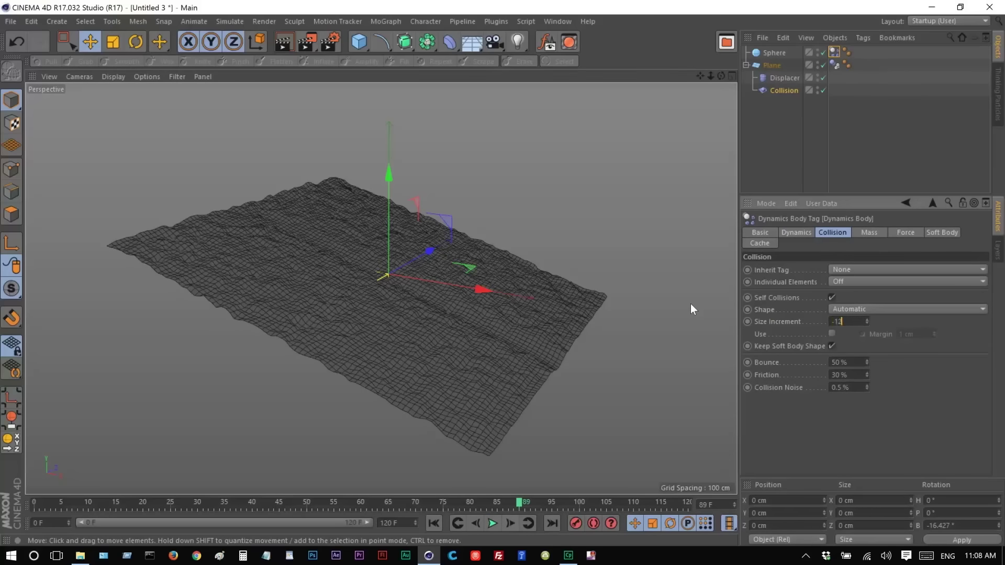
key(Return)
text(20)
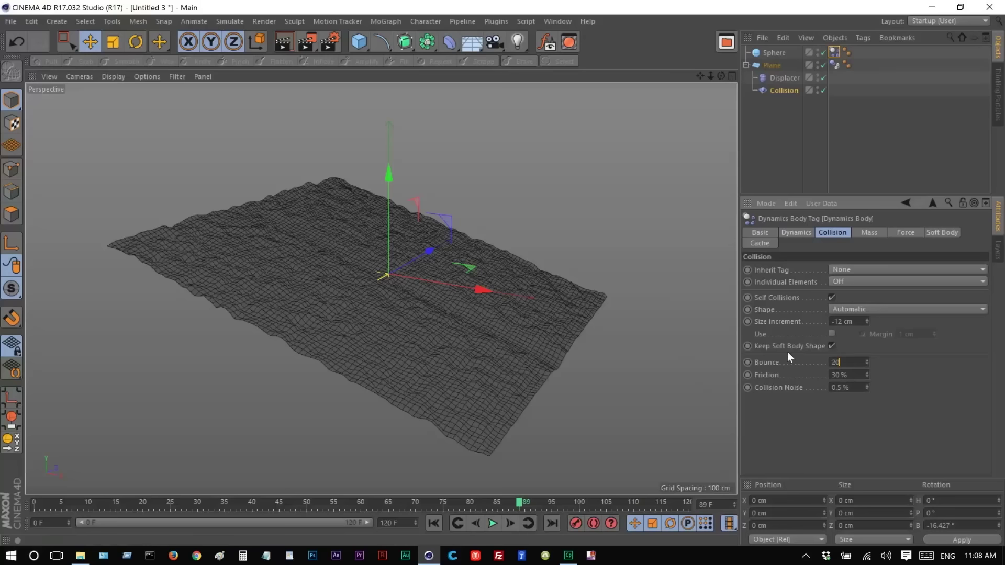
key(Return)
text(40)
key(Return)
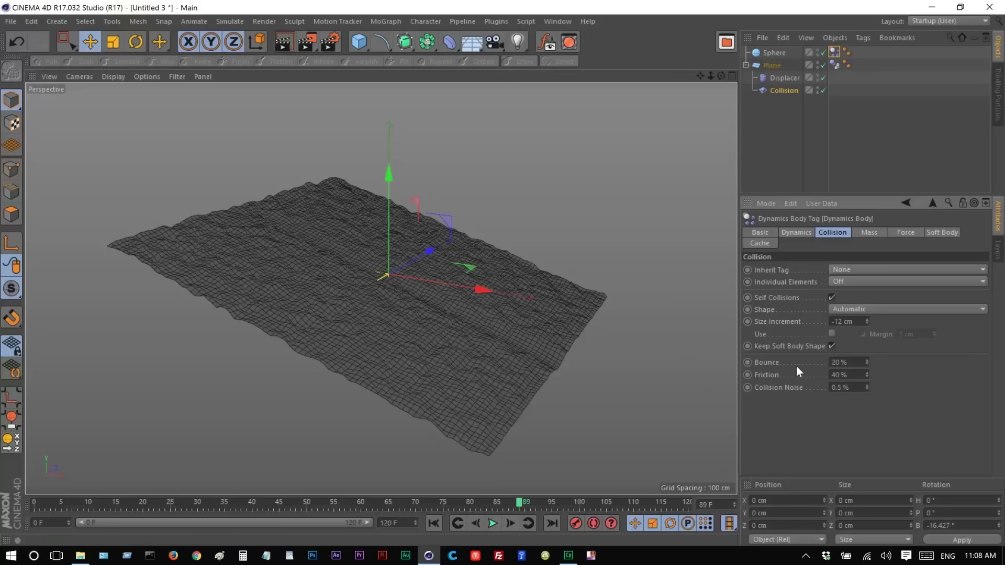
Replay the simulation from the first frame to check the sphere's roll with the new collision settings.
click(450, 517)
click(492, 523)
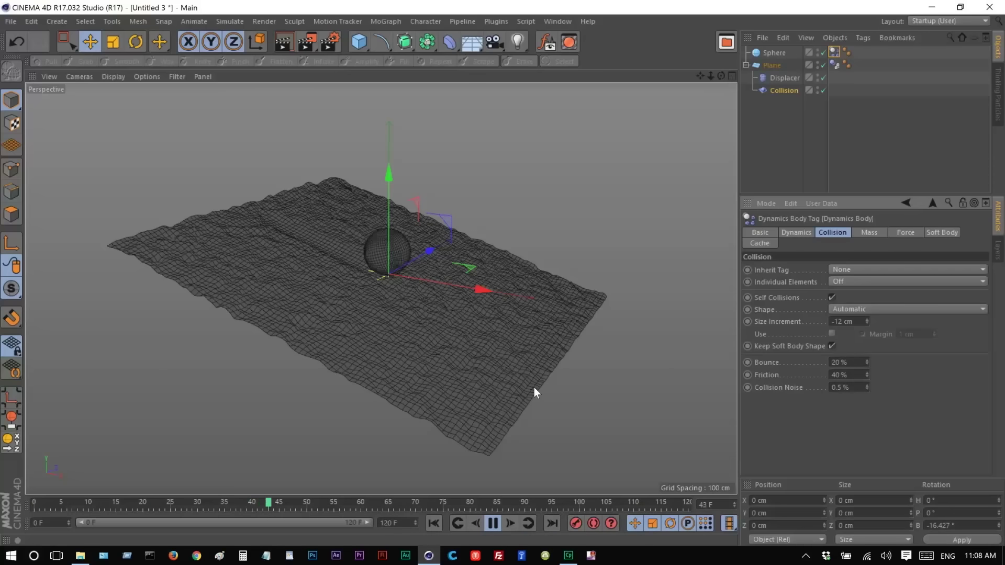
click(493, 524)
Set the sphere's Segments to 24.
click(776, 52)
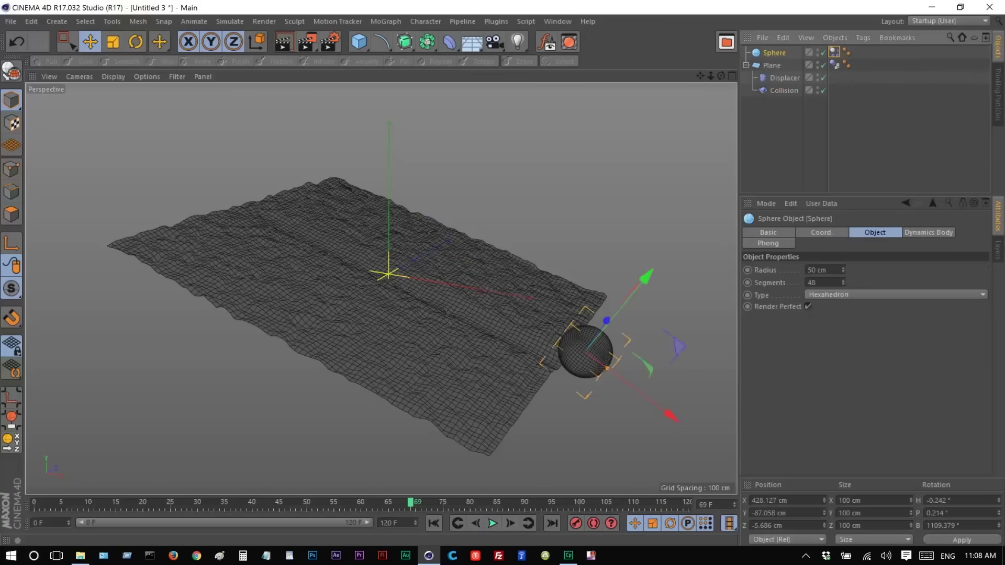
drag(819, 283, 778, 276)
text(24)
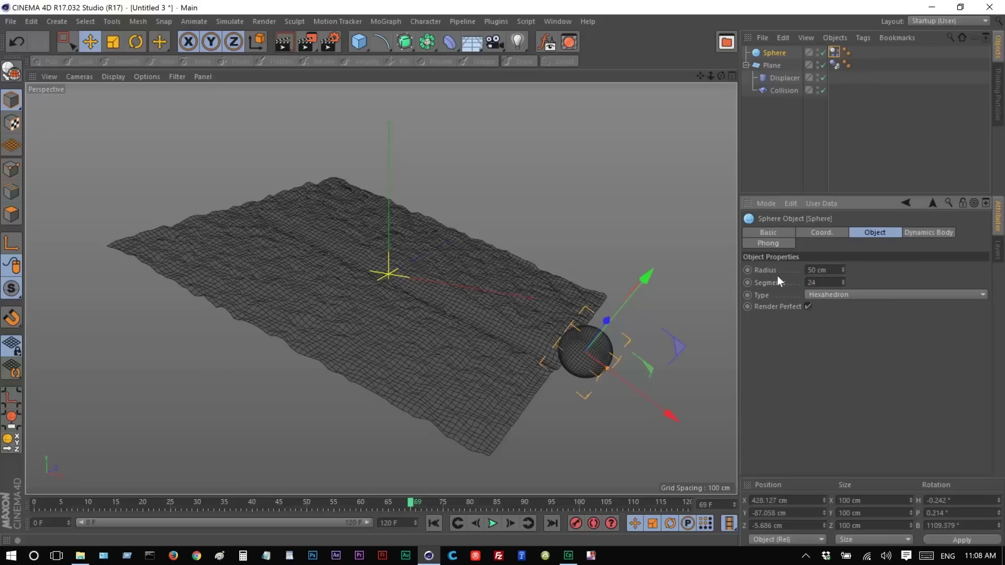
key(Return)
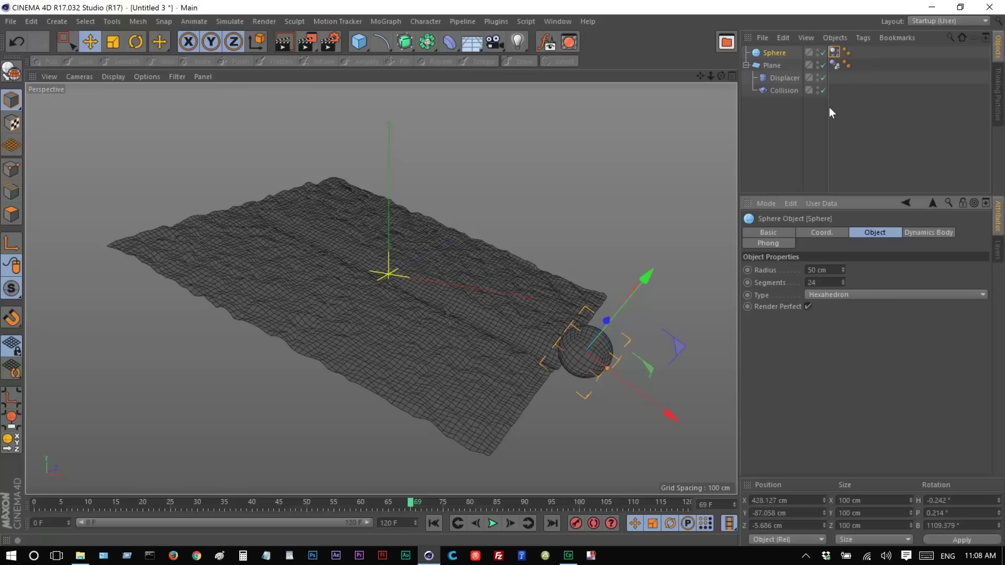
Set the plane's Width Segments and Height Segments to 60 each.
click(772, 65)
drag(830, 294, 785, 291)
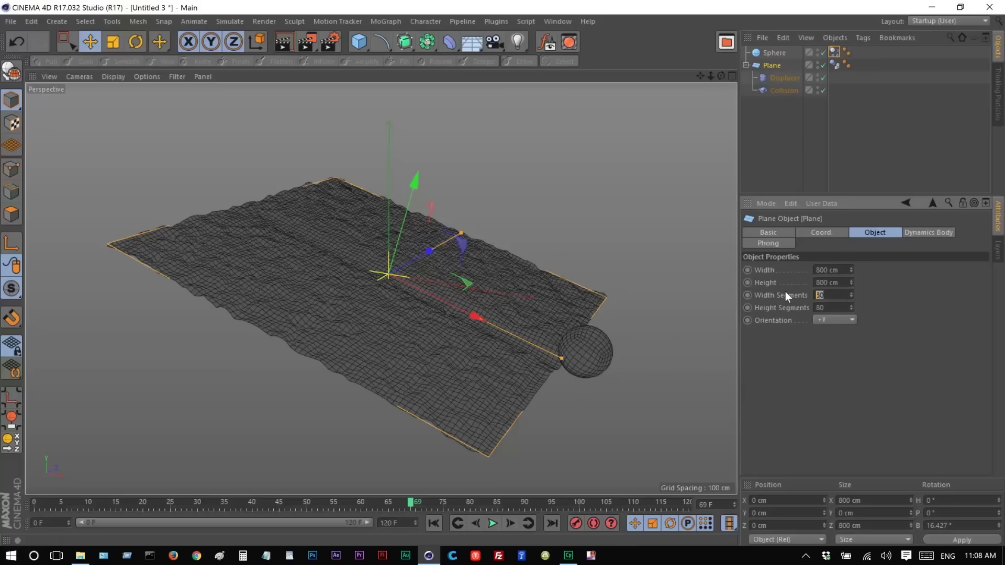
text(60)
key(Return)
key(Tab)
text(60)
key(Return)
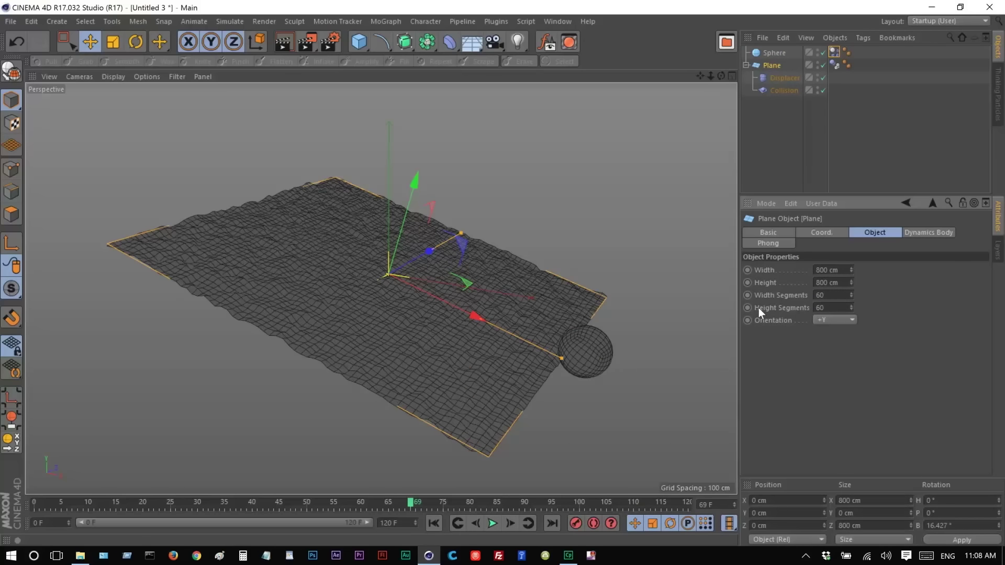
Play the simulation with the lower-resolution meshes to examine the track, and rewind it to the first frame.
click(689, 212)
click(434, 524)
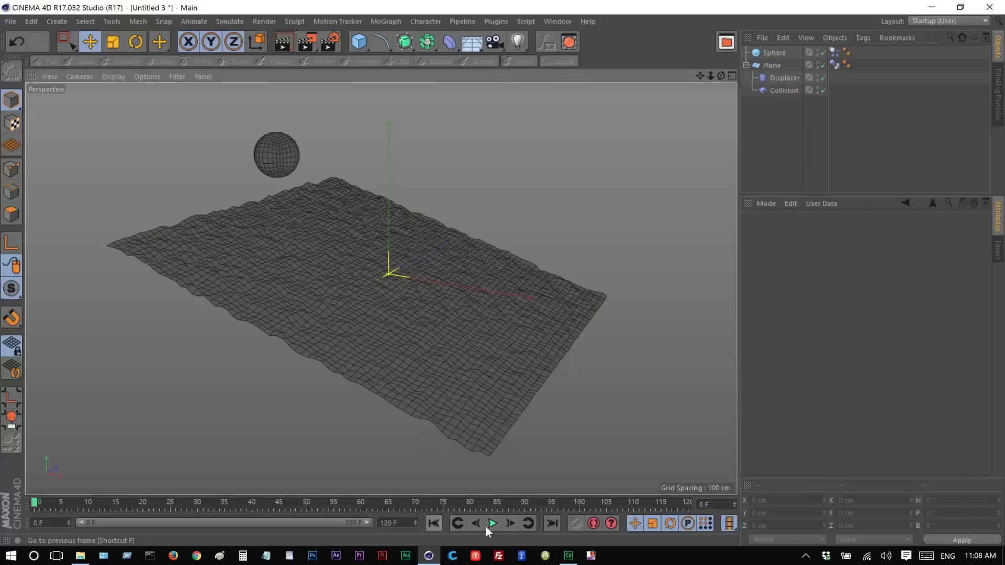
click(493, 523)
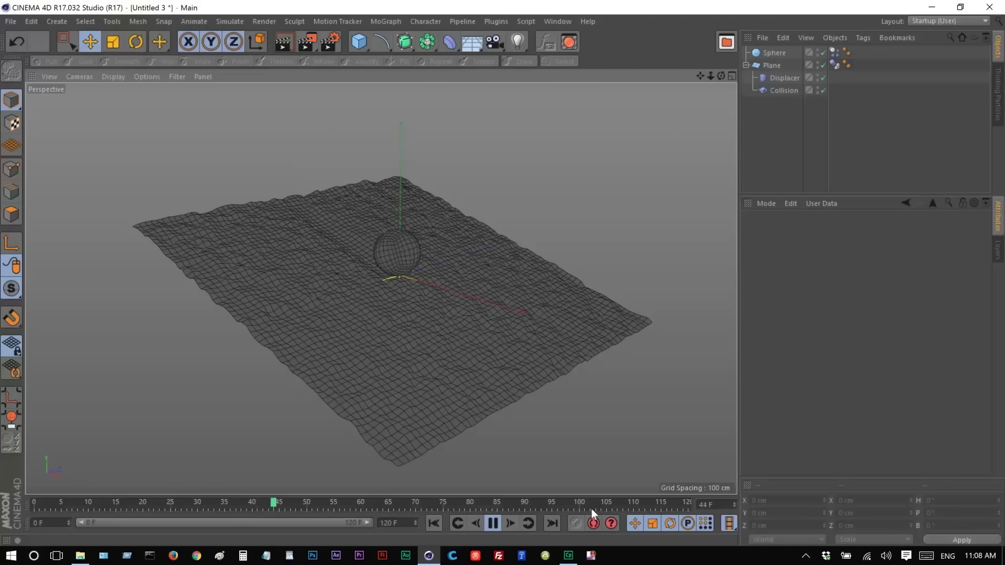
click(492, 523)
click(434, 523)
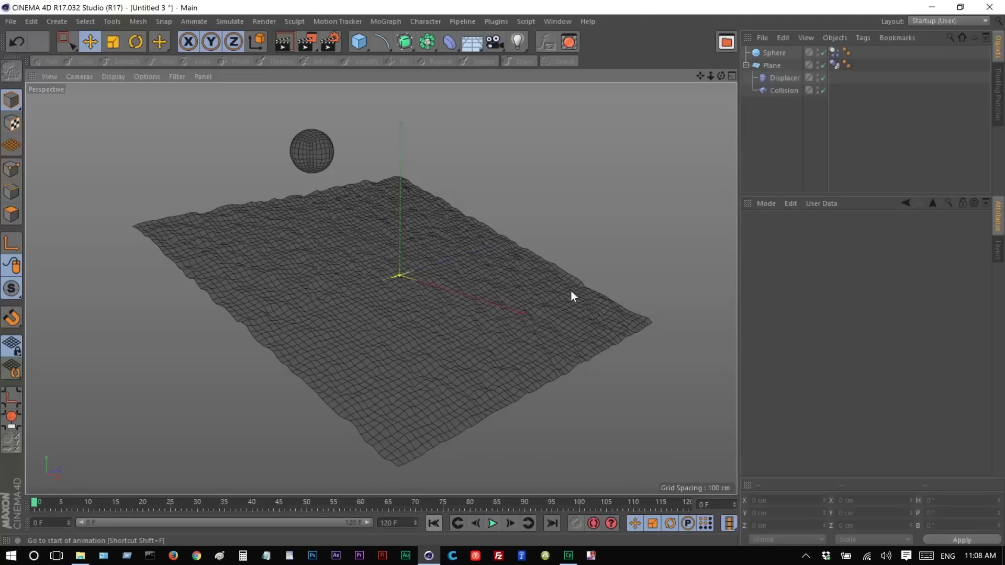
Set the sphere's Radius to 80 cm and play the simulation with the larger ball.
click(775, 53)
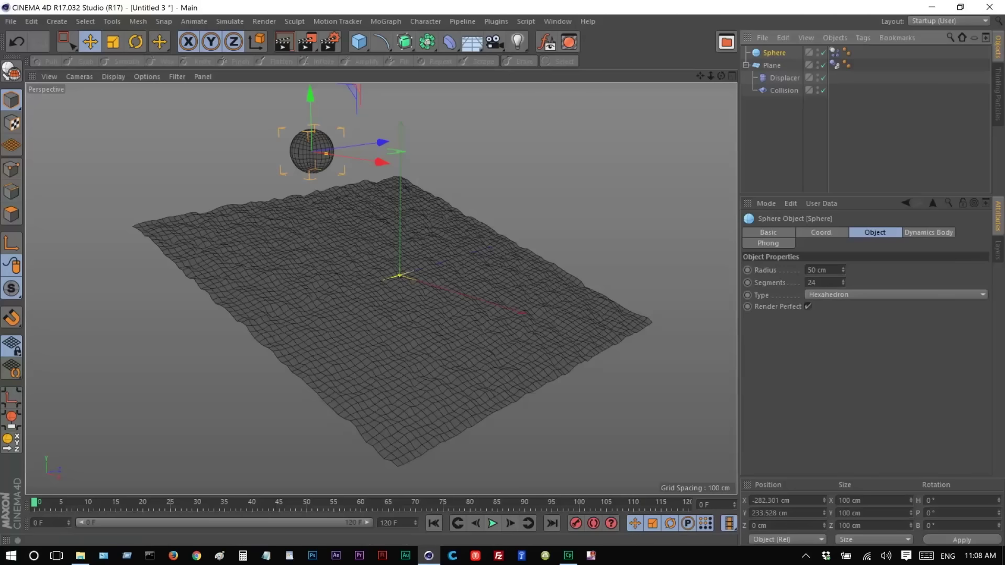
click(817, 282)
text(80)
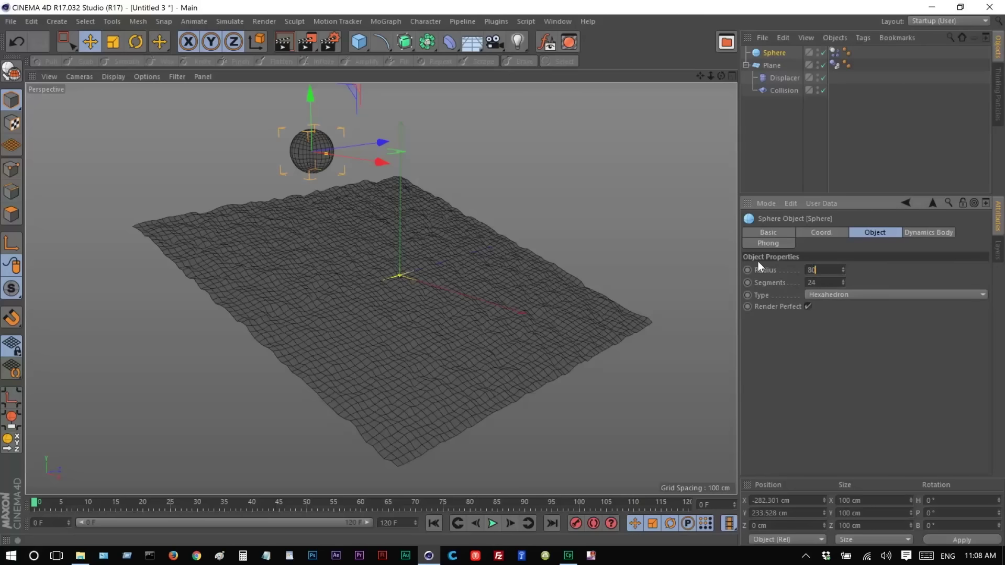
key(Return)
click(491, 523)
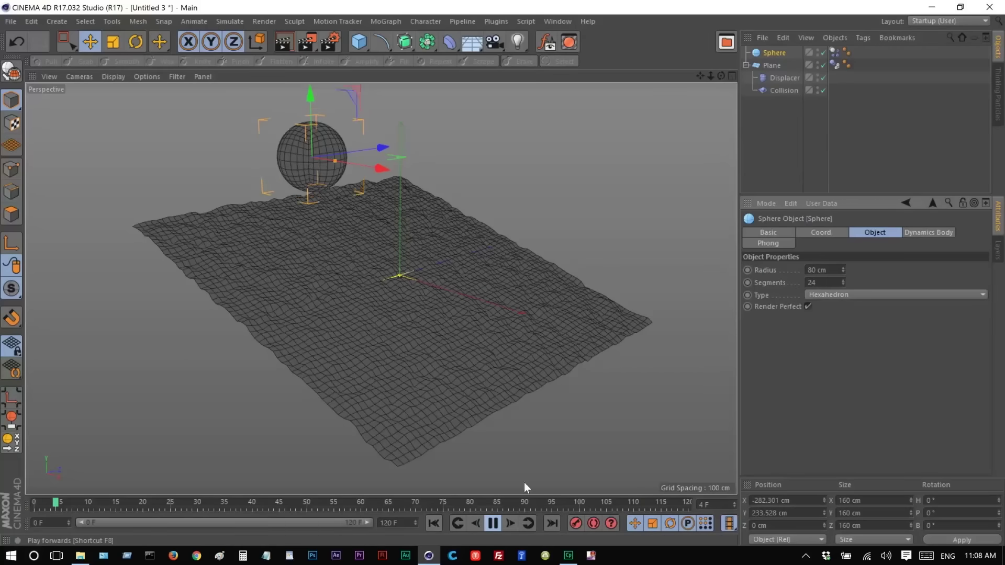
click(640, 214)
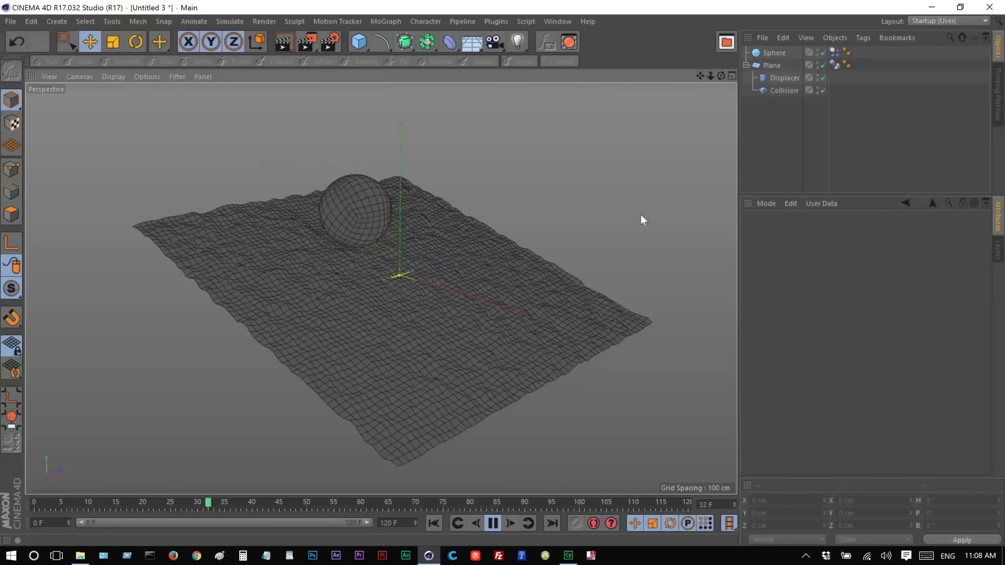